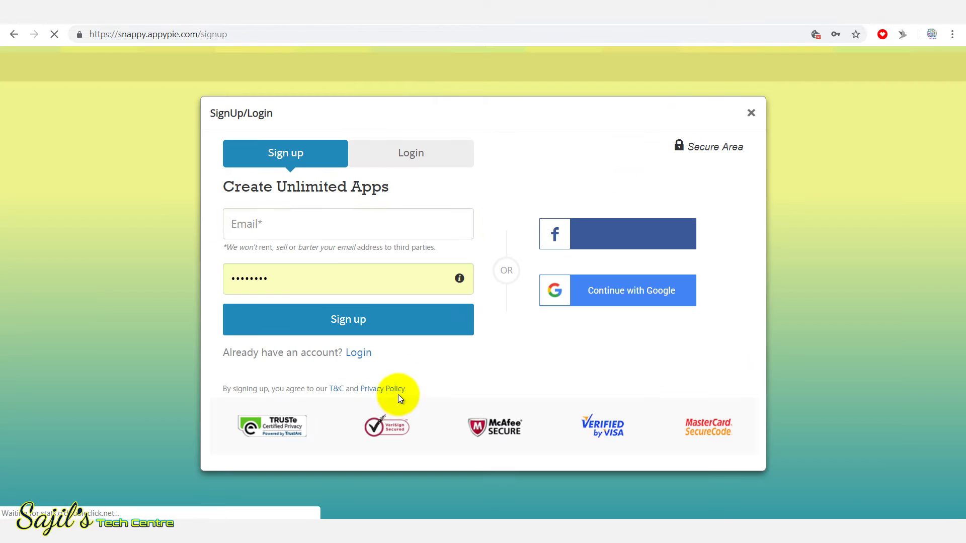
Sign up for an Appy Pie account with the user's email address, then switch to Gmail.
left_click(301, 232)
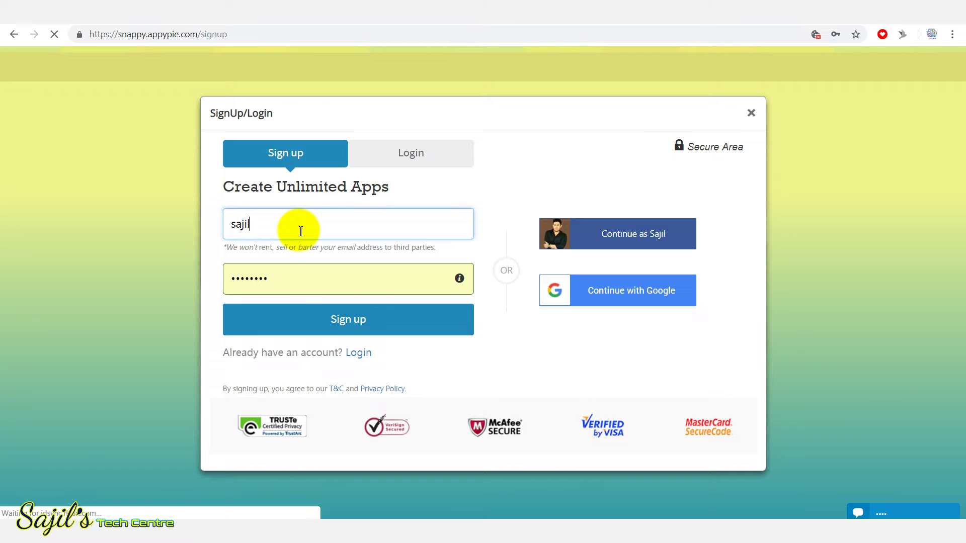
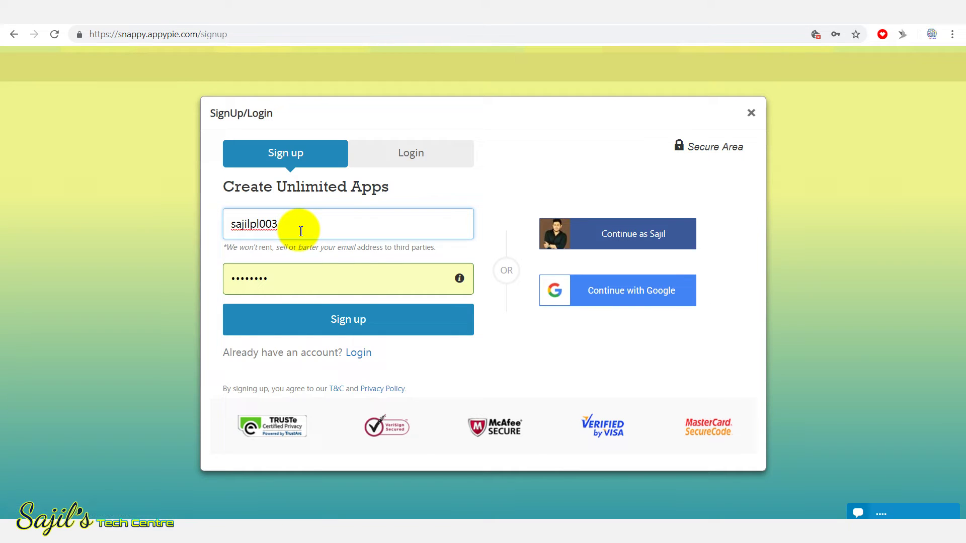
left_click(222, 283)
left_click(377, 318)
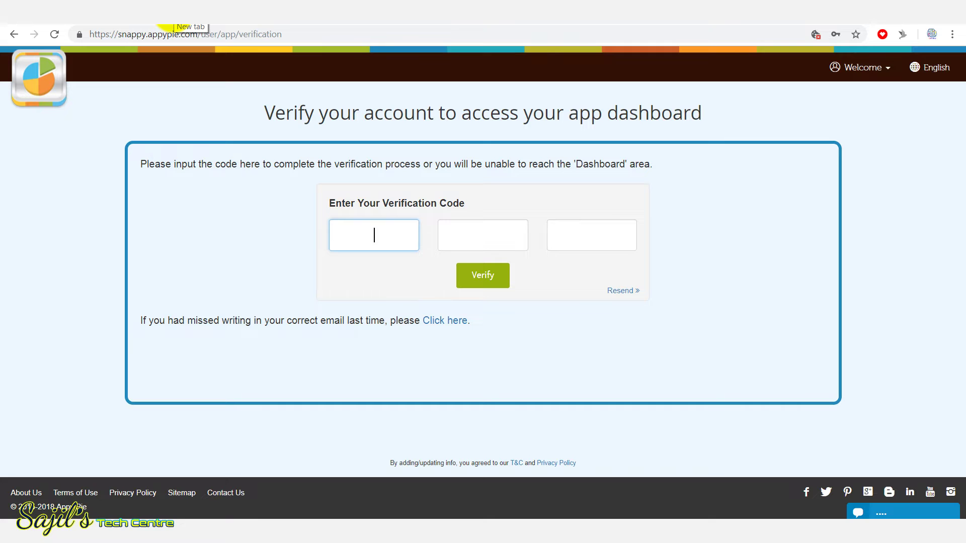
left_click(162, 24)
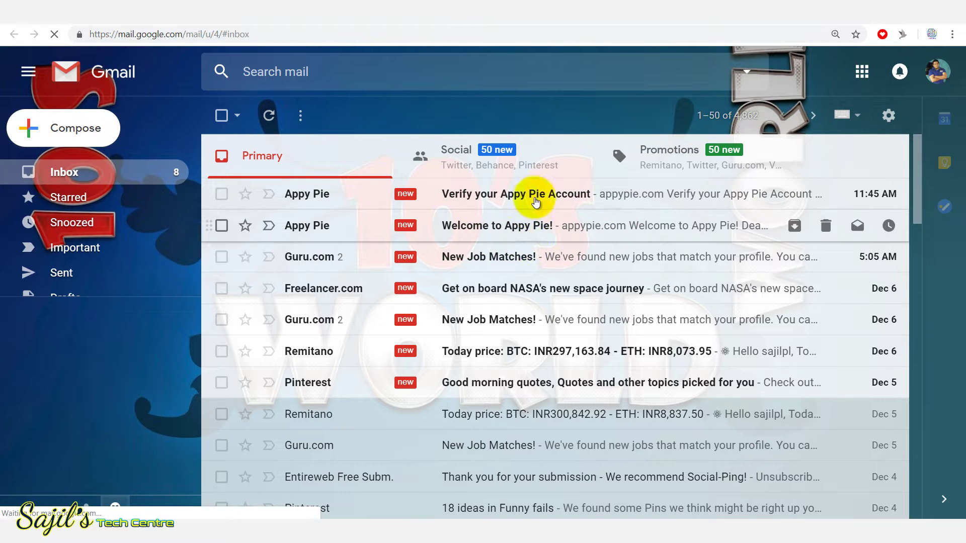
Open the 'Verify your Appy Pie Account' email and scroll down to its verification code.
left_click(508, 199)
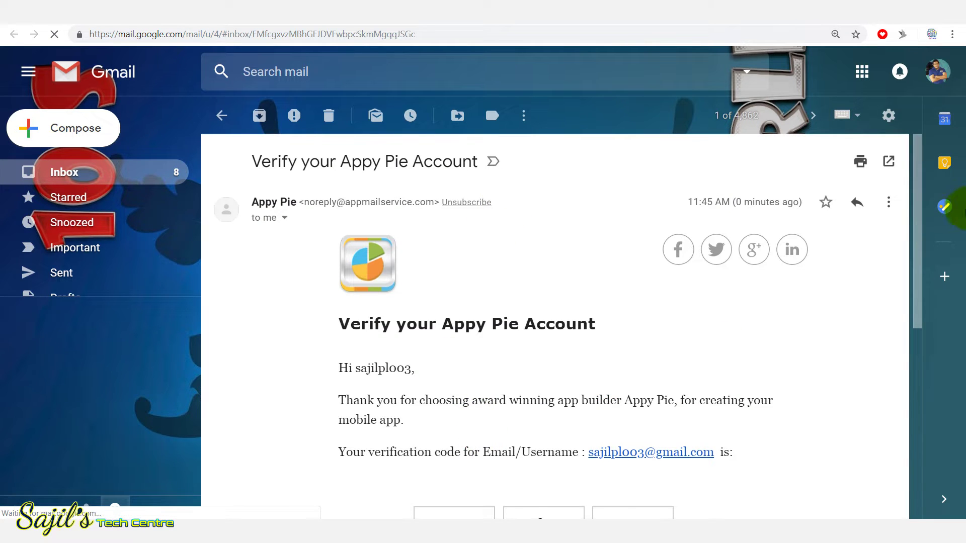
scroll(923, 297, "down", 2)
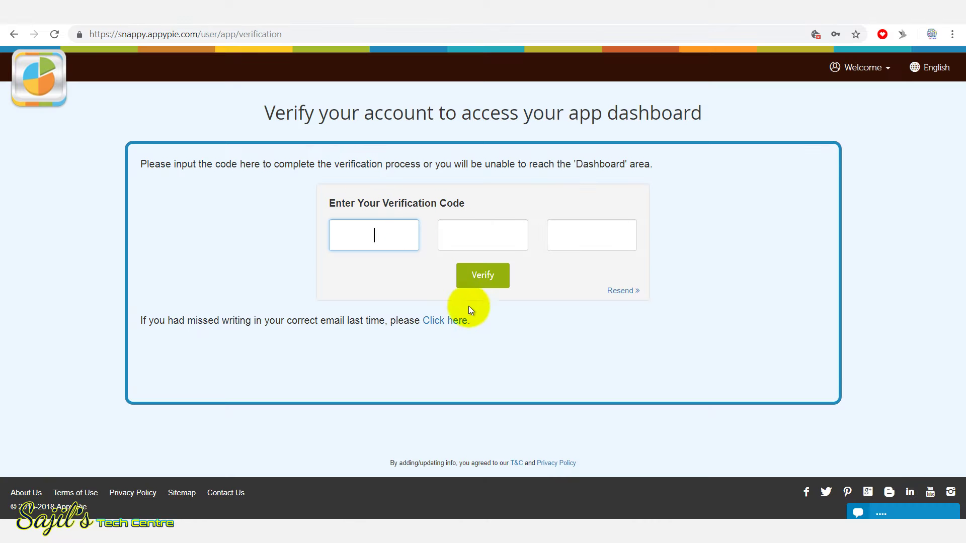
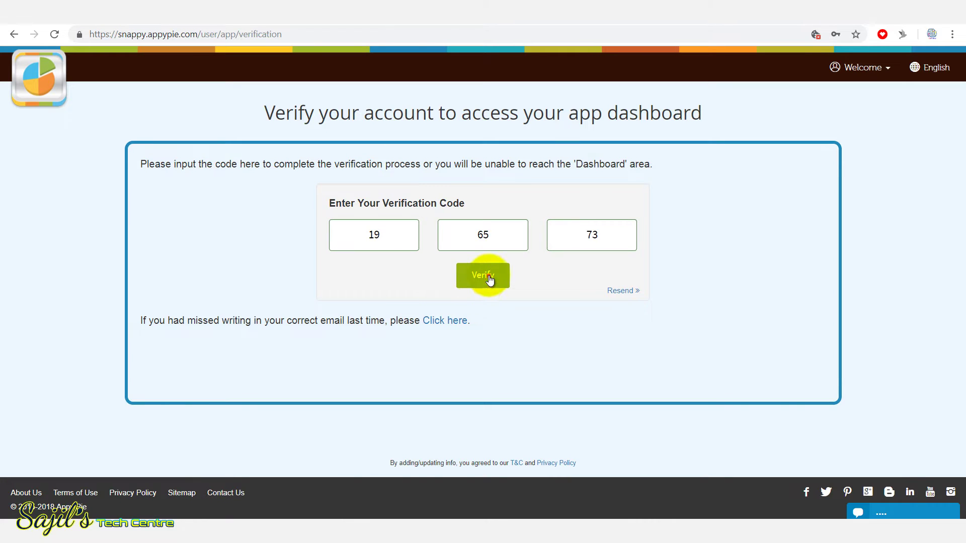
Enter the emailed verification code, then start creating a new app from the Dashboard.
left_click(489, 278)
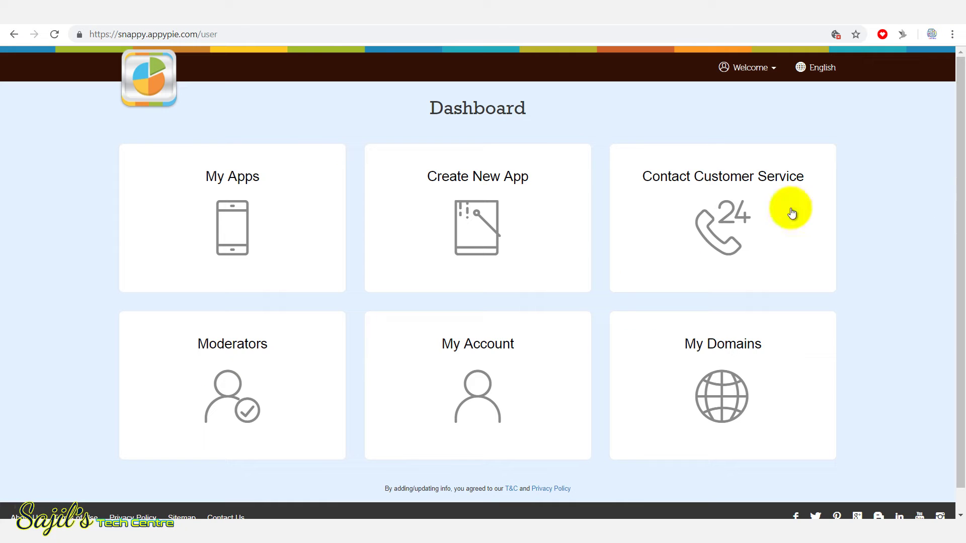
mouse_move(565, 241)
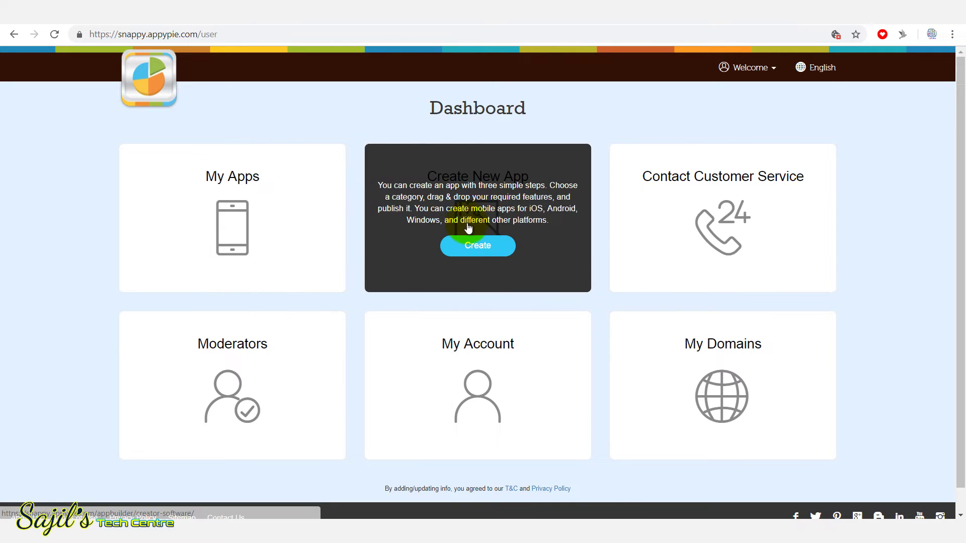
left_click(510, 246)
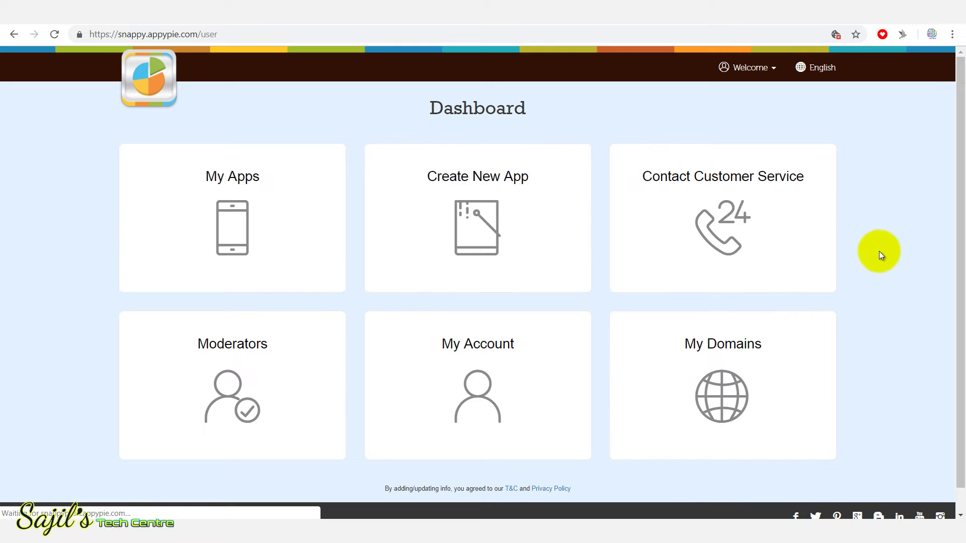
mouse_move(496, 208)
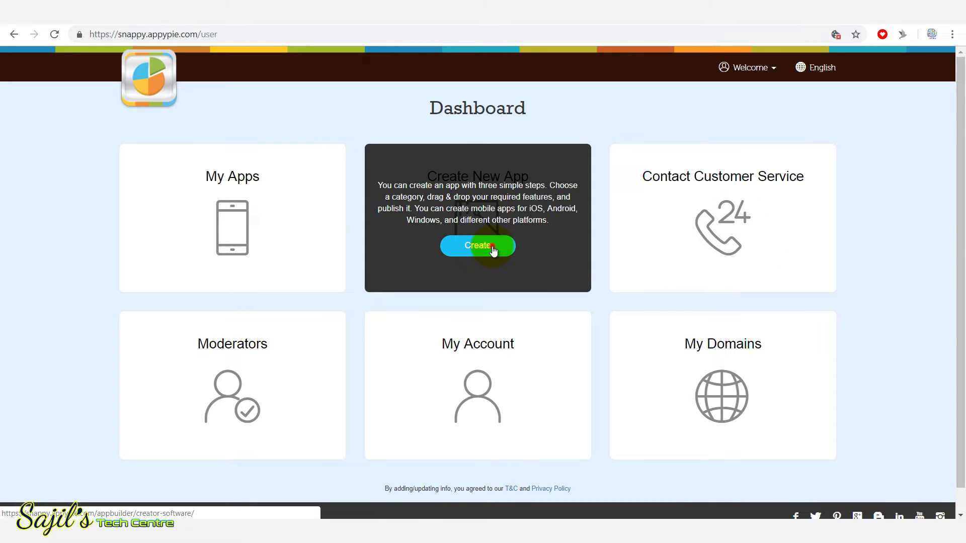
left_click(492, 248)
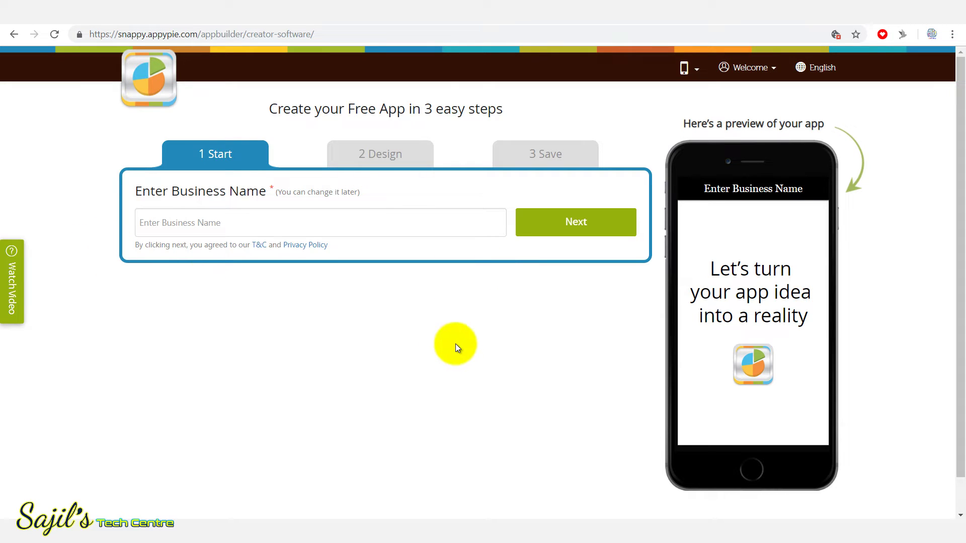
Enter 'money maker' as the app's business name.
left_click(161, 222)
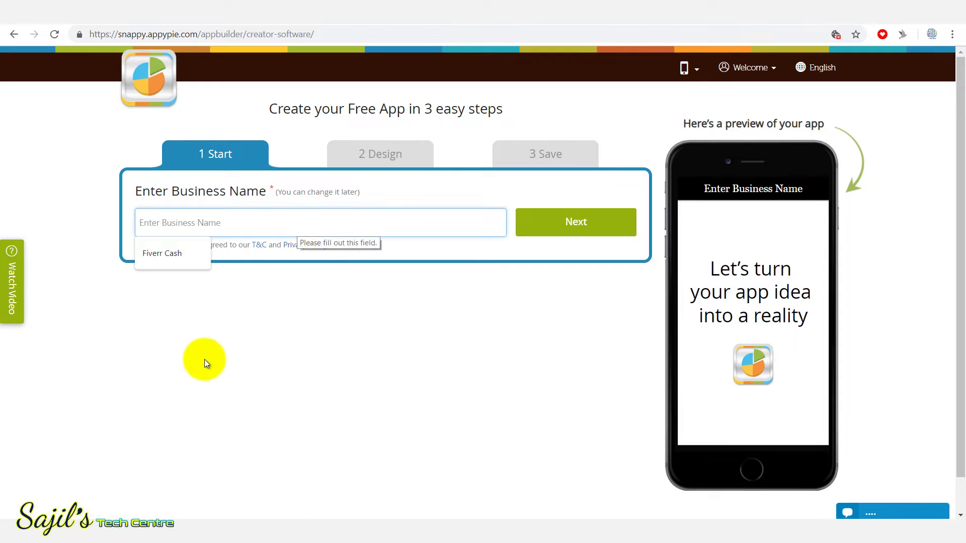
left_click(204, 359)
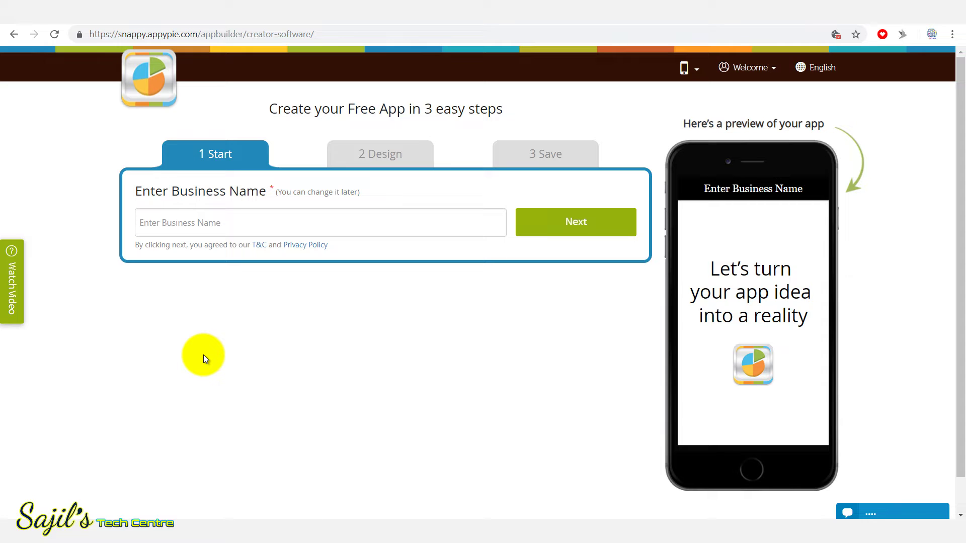
left_click(207, 214)
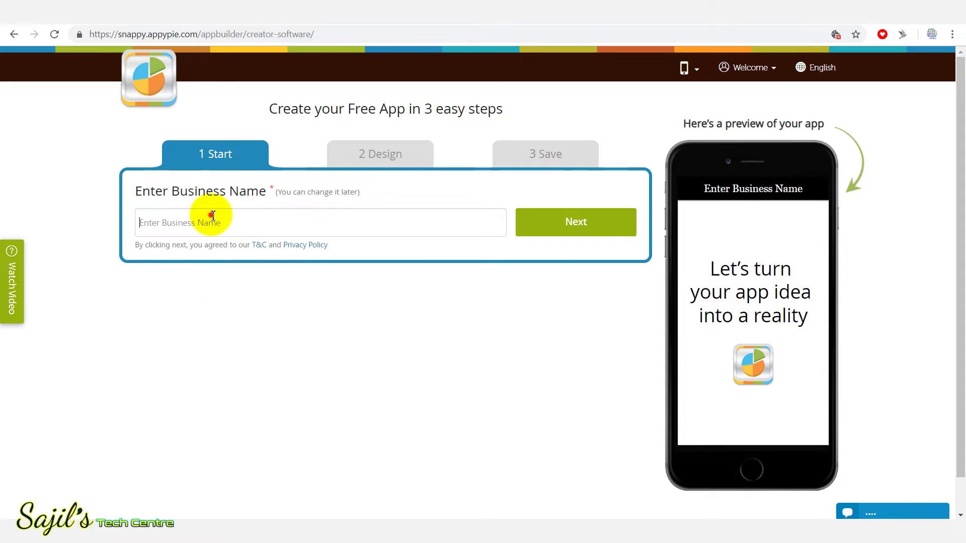
type("money maker")
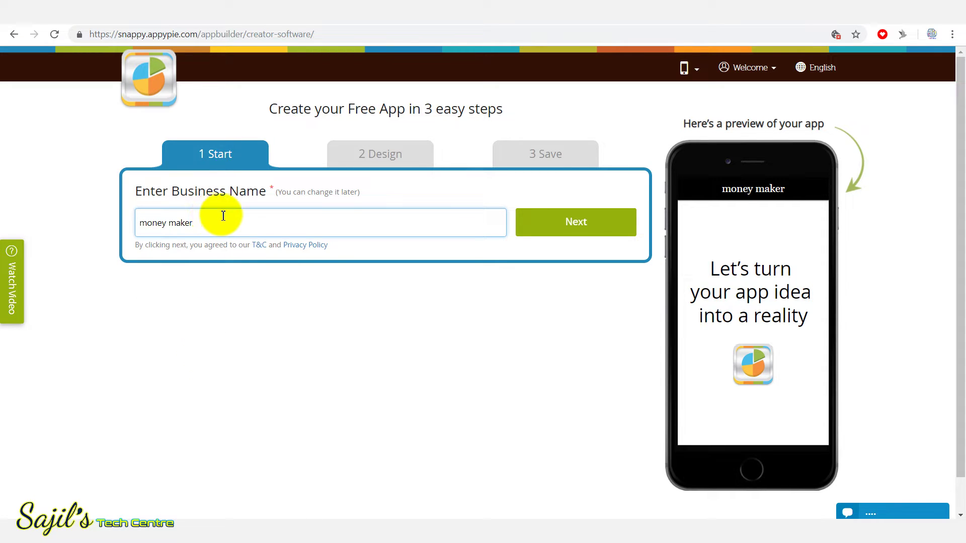
left_click(584, 225)
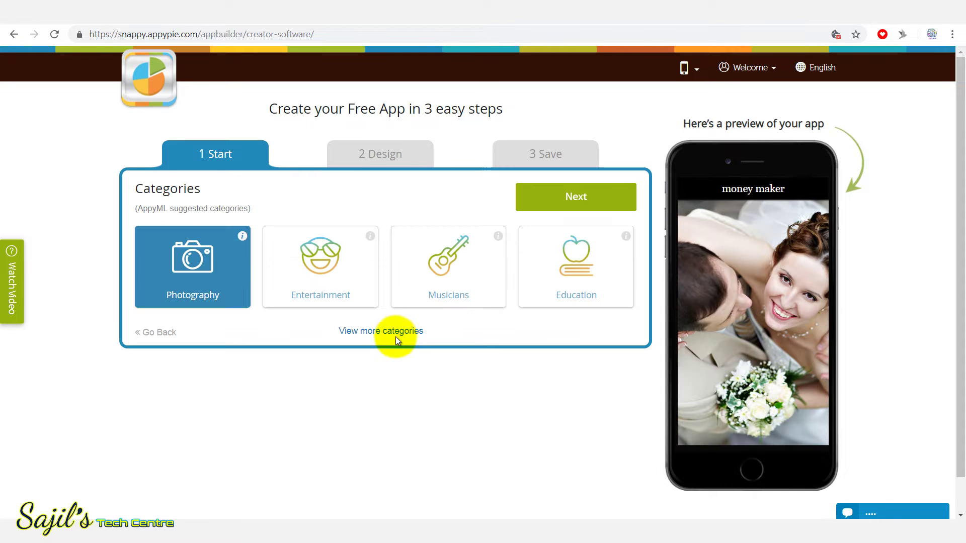
Choose the Online Business category from the expanded category list and continue to design.
left_click(393, 336)
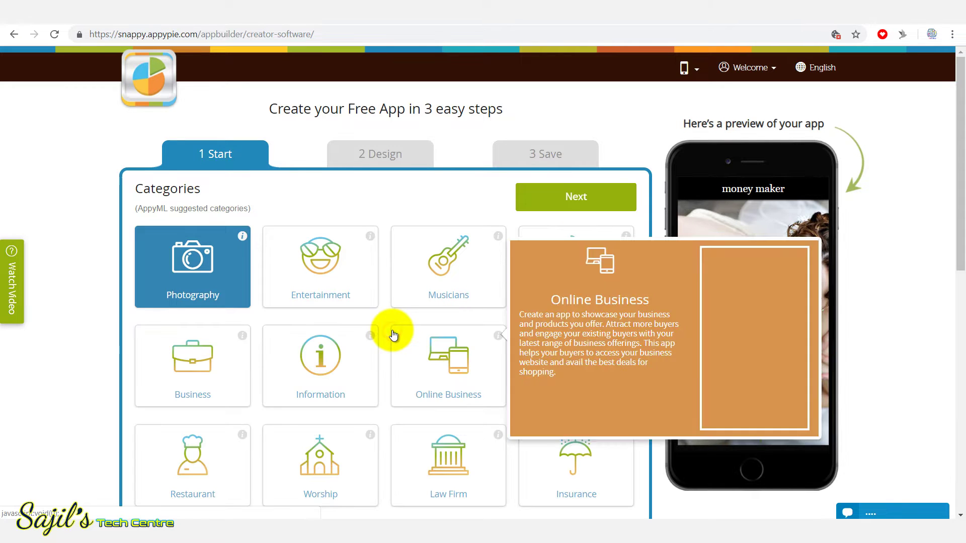
left_click_drag(962, 126, 955, 180)
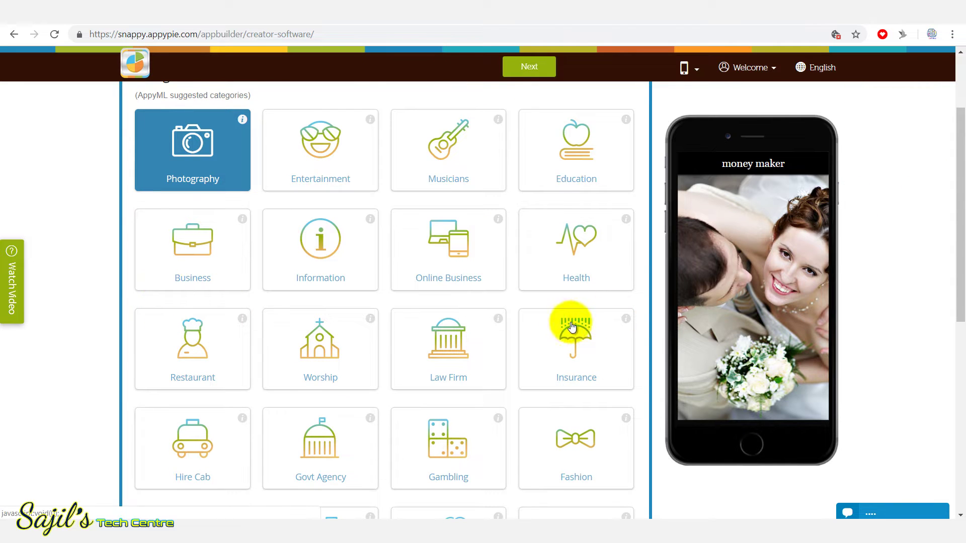
mouse_move(453, 257)
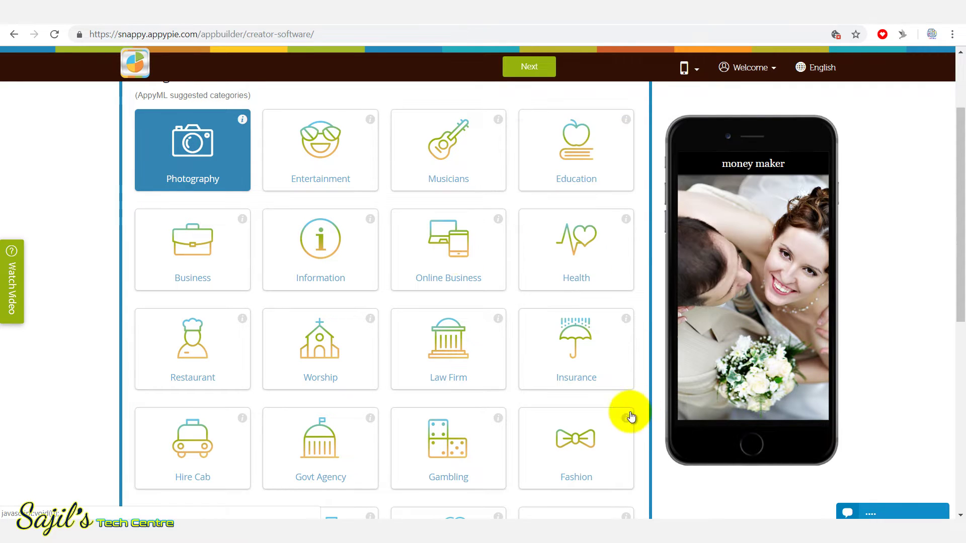
left_click(466, 260)
left_click(579, 178)
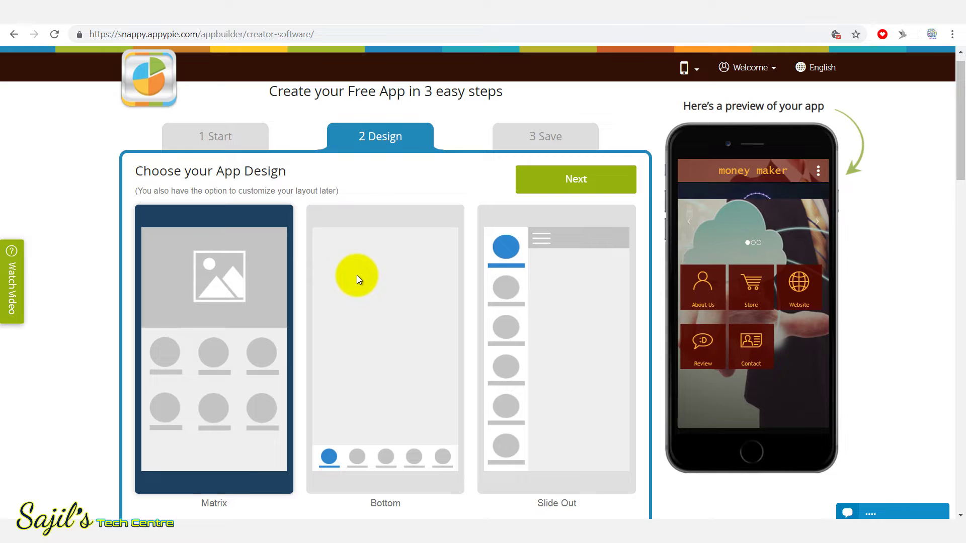
Preview the Bottom, Slide Out and Image layouts for the app.
left_click_drag(950, 176, 950, 185)
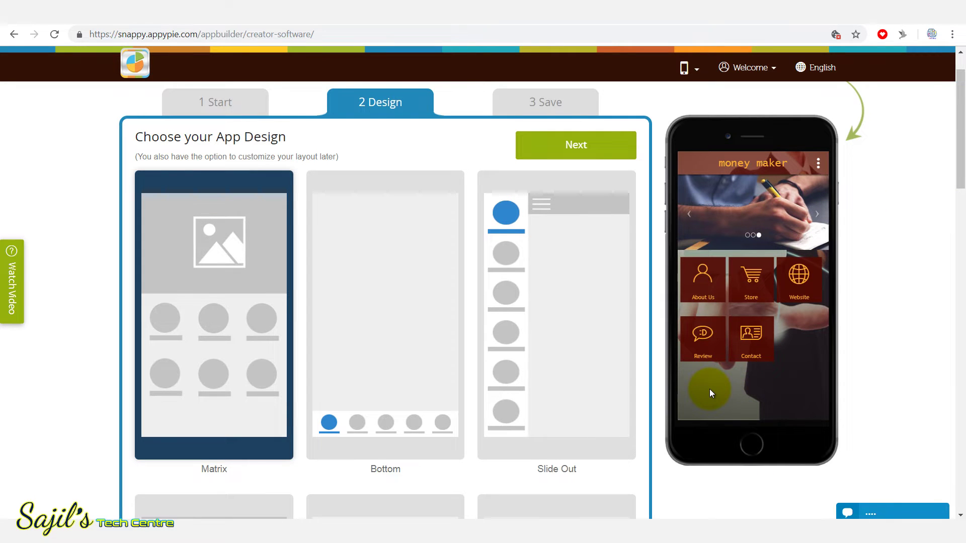
scroll(948, 166, "down", 2)
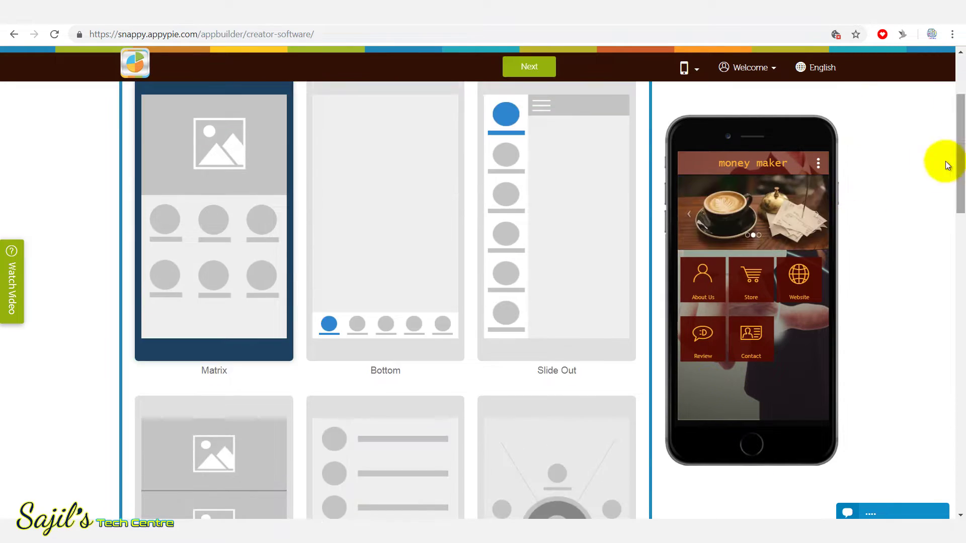
left_click(373, 241)
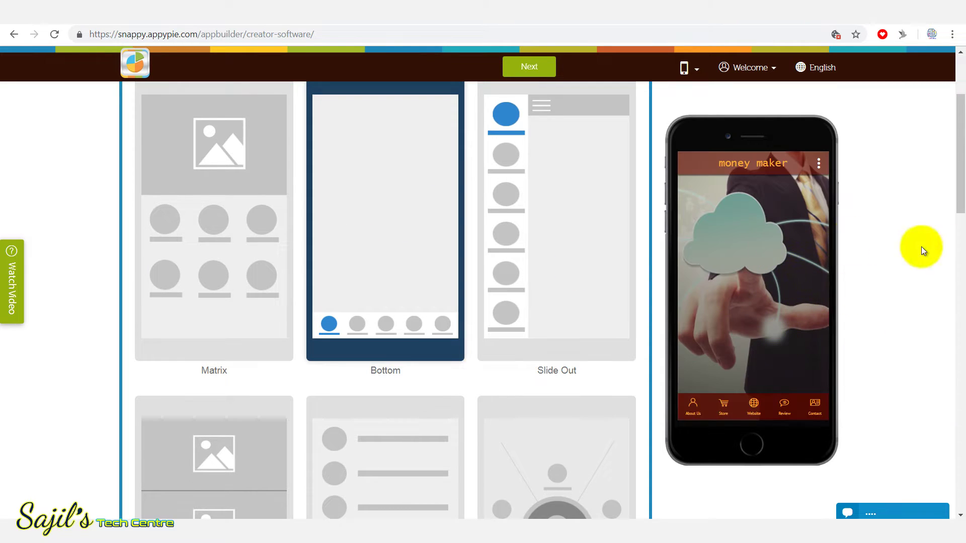
left_click(528, 203)
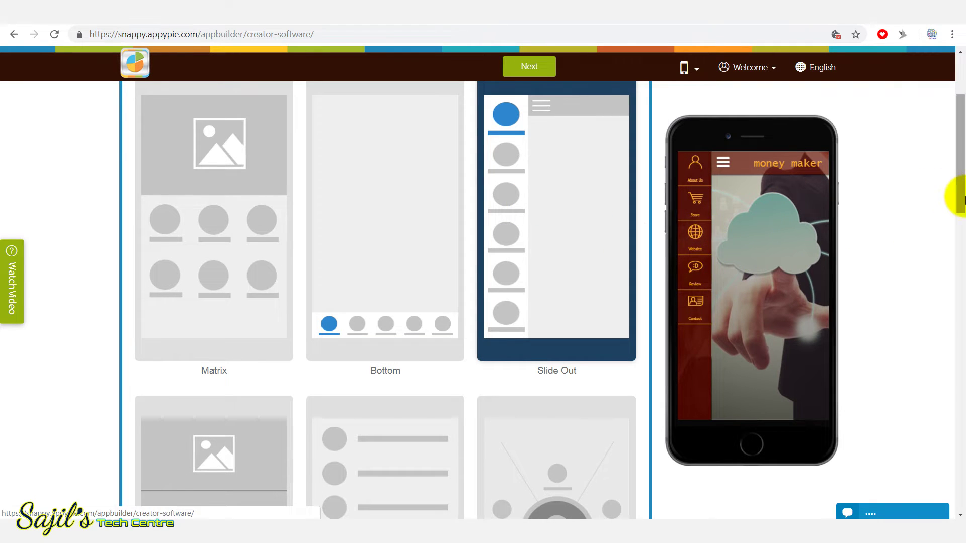
left_click_drag(955, 204, 955, 244)
left_click(234, 338)
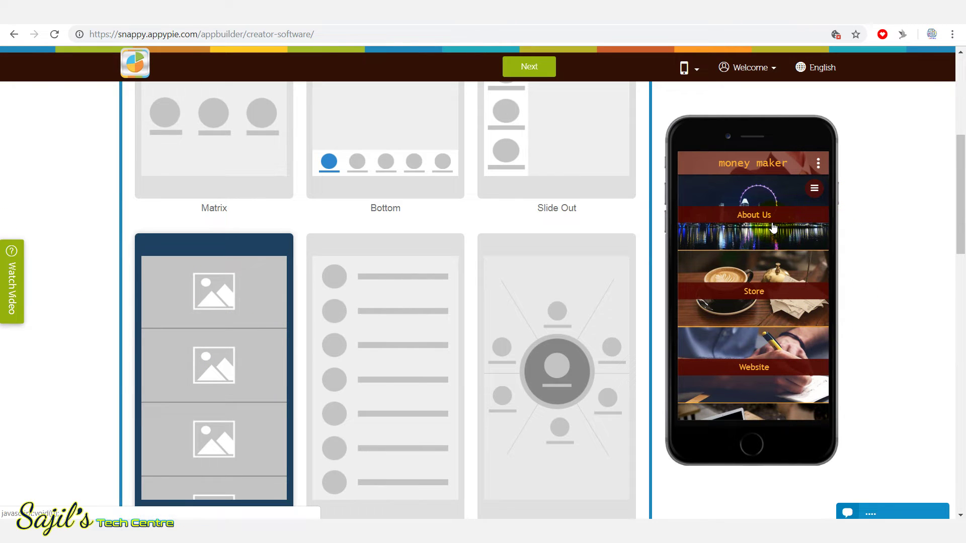
left_click_drag(961, 206, 963, 237)
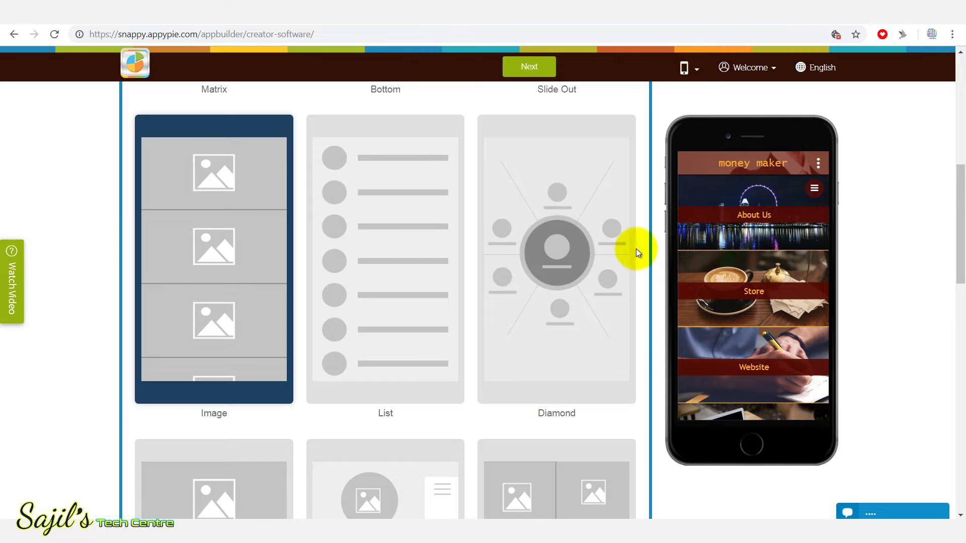
Compare the Diamond and diagonal stripe layouts, then settle on Diamond and continue.
left_click(584, 247)
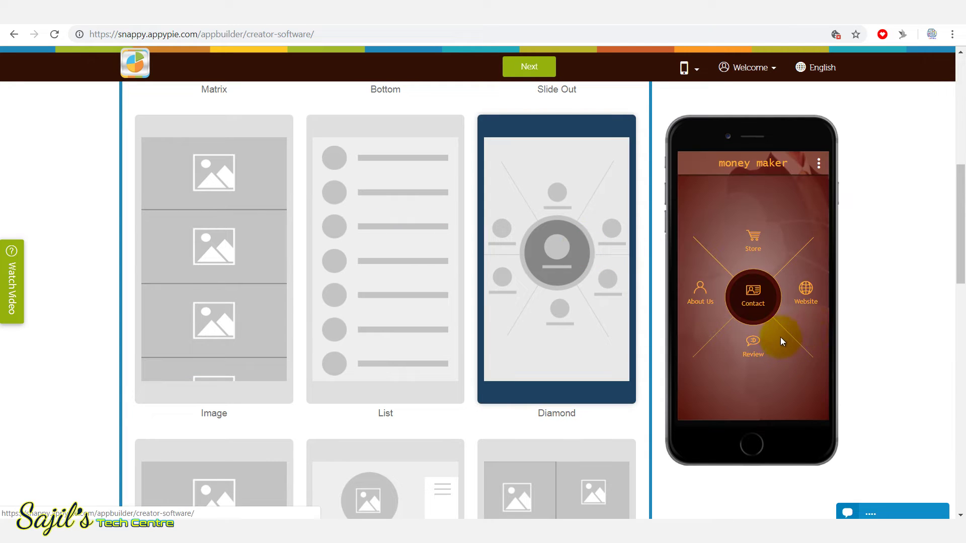
left_click_drag(952, 230, 934, 440)
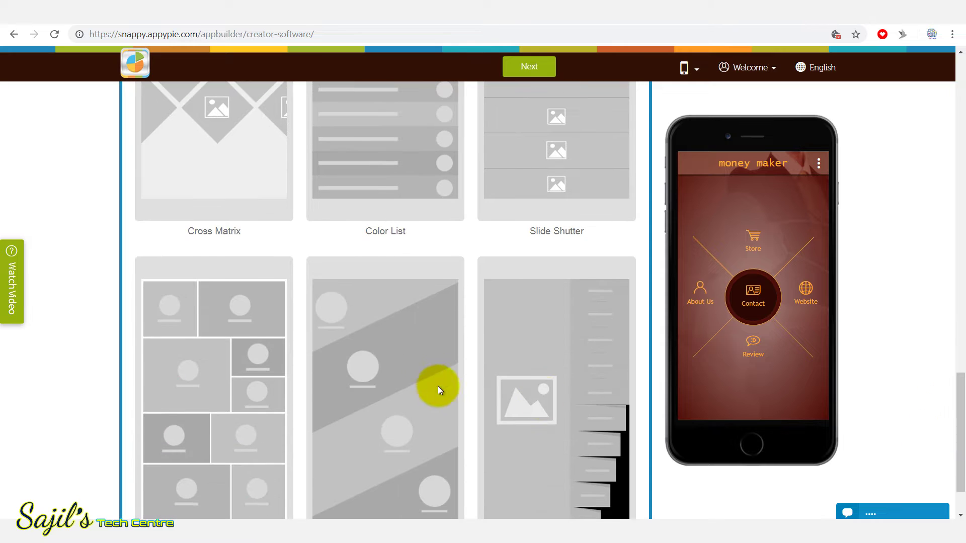
left_click(401, 371)
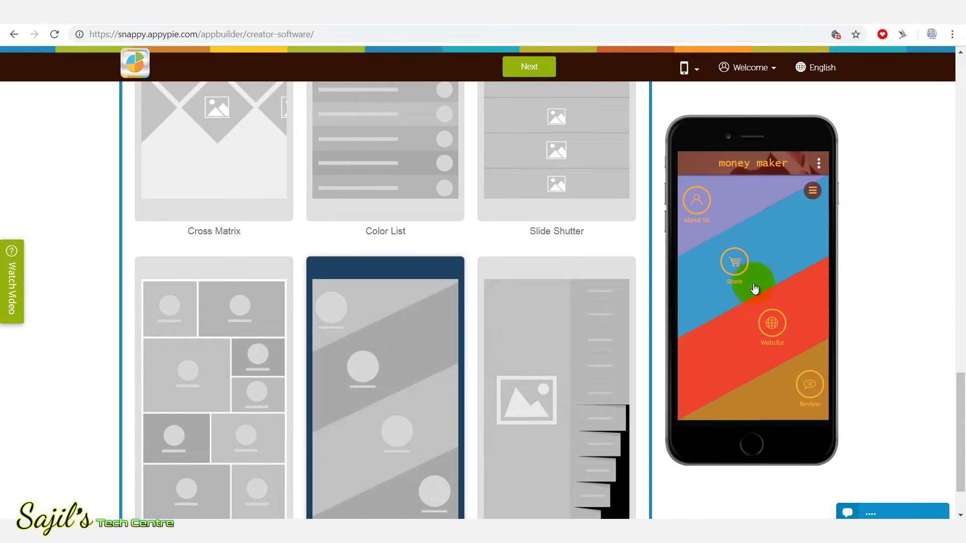
left_click(758, 293)
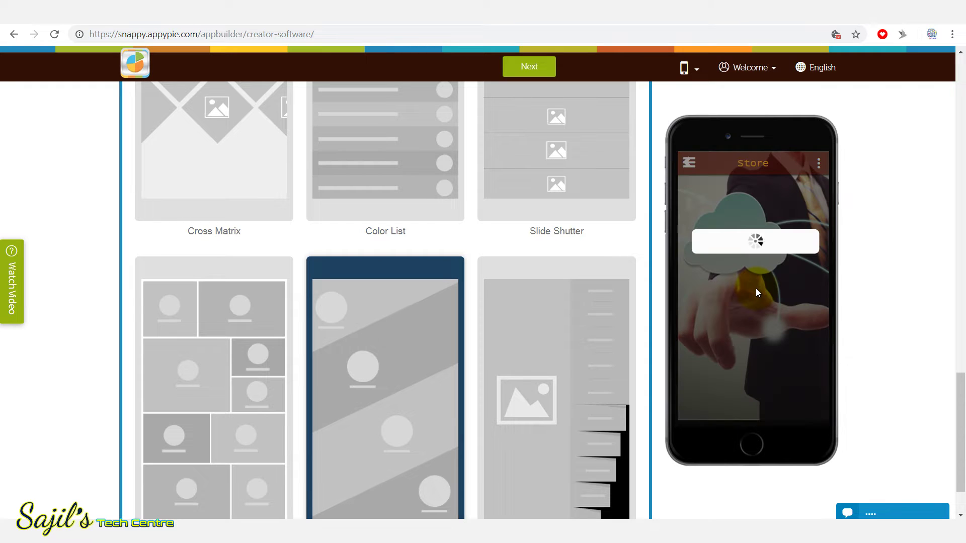
scroll(955, 204, "down", 6)
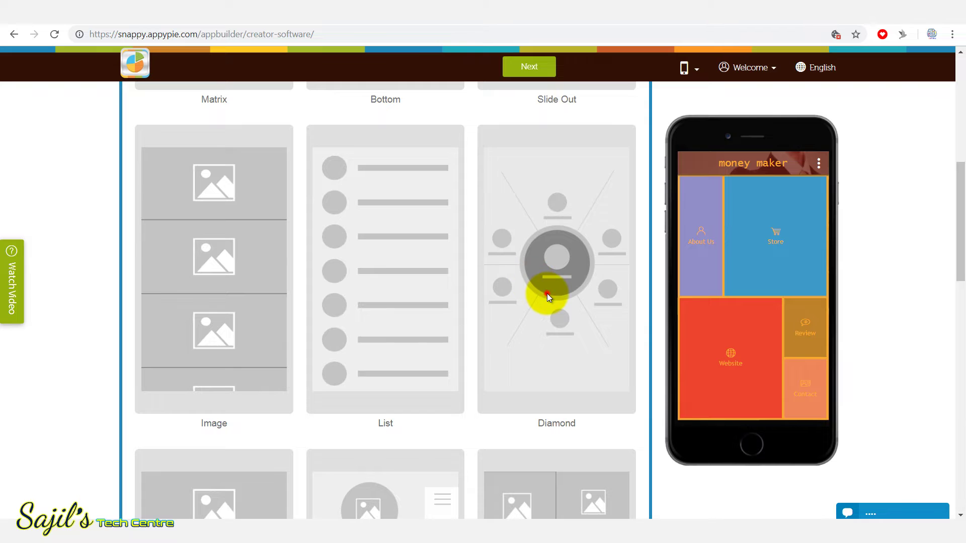
left_click(548, 295)
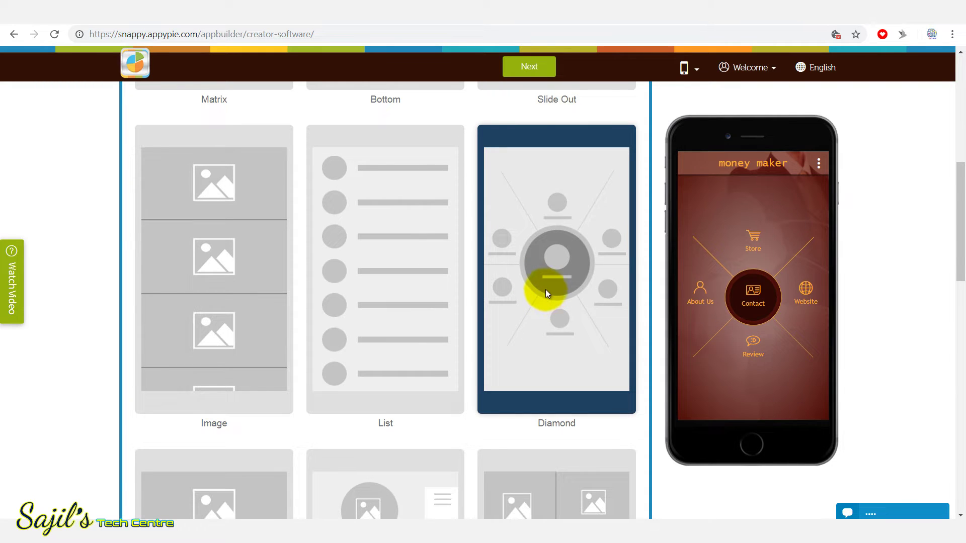
left_click(529, 64)
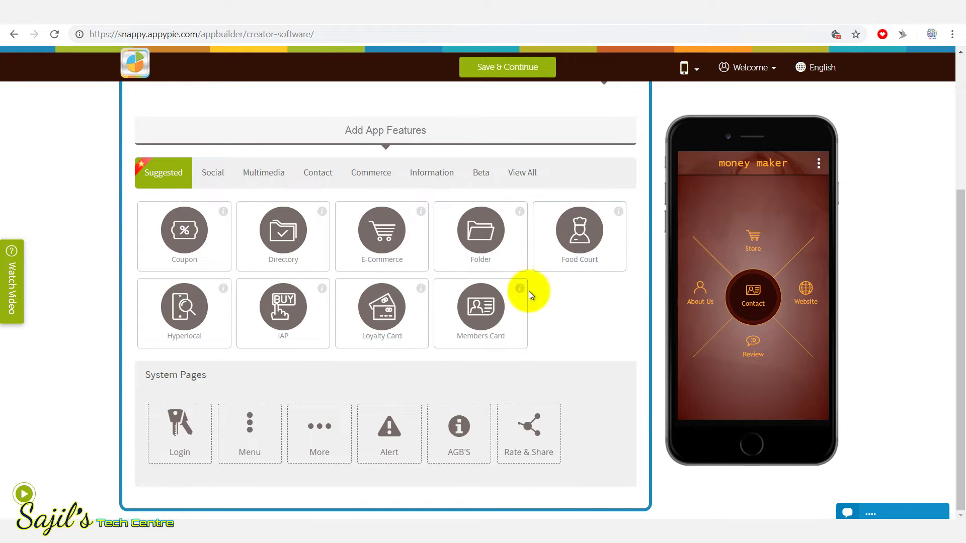
Add the Members Card feature, review its loyalty-point settings, and close its editor.
left_click(483, 309)
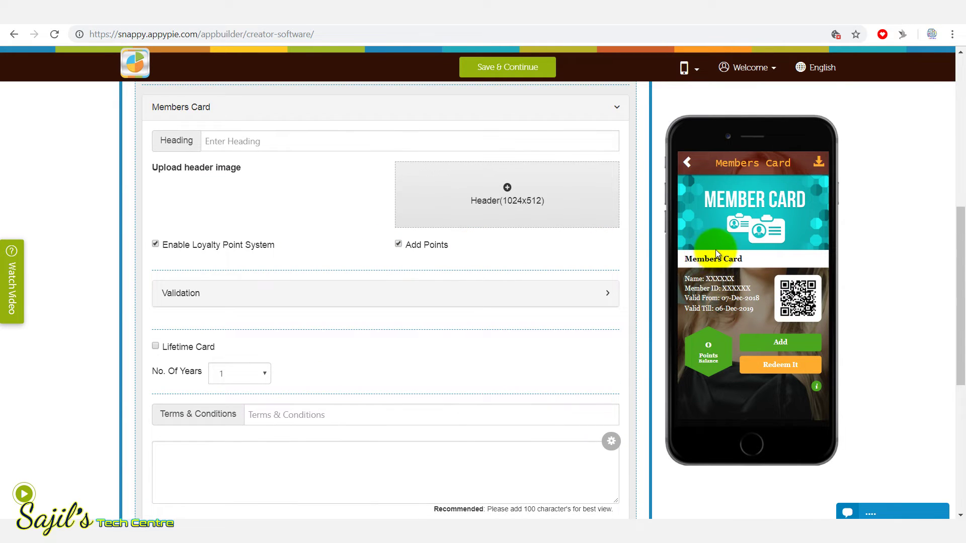
left_click_drag(955, 256, 963, 140)
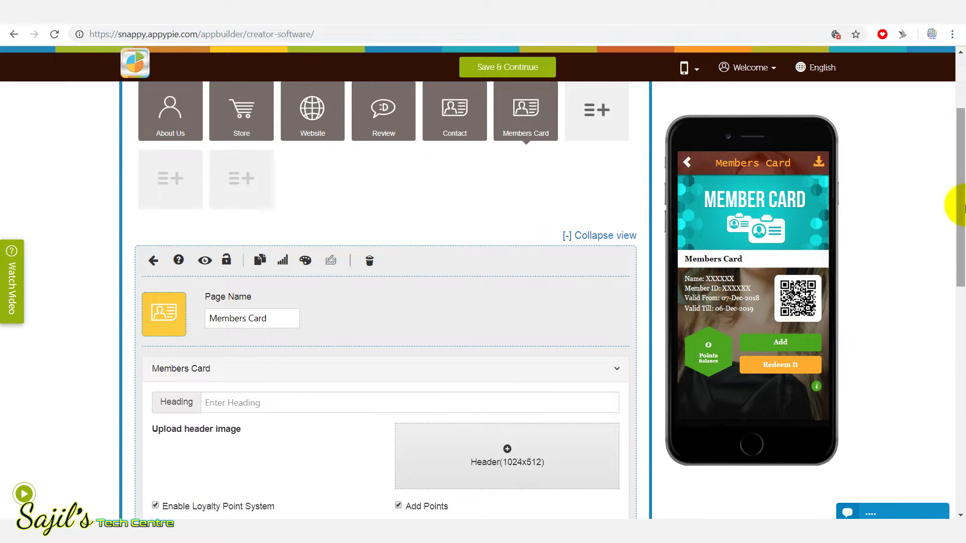
left_click_drag(952, 204, 953, 151)
left_click(124, 129)
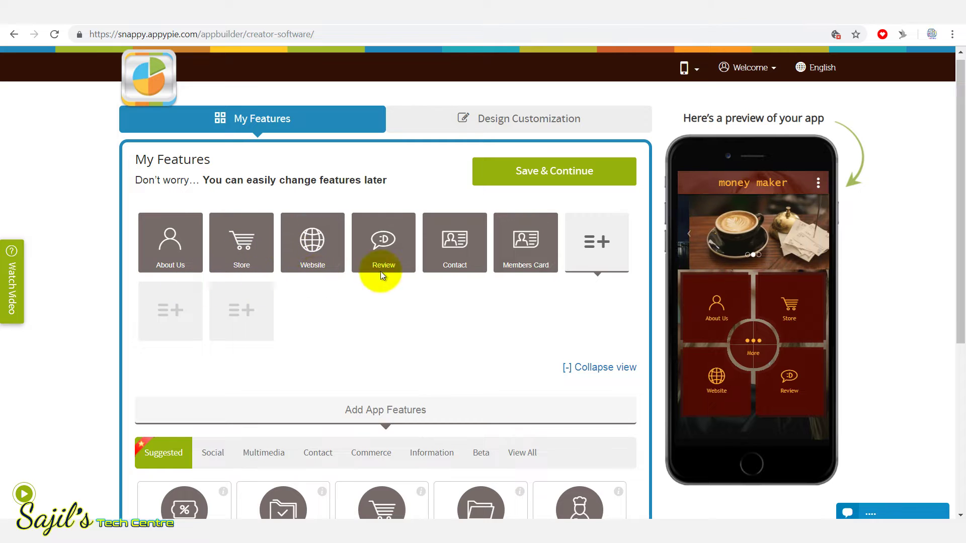
Rename the About Us page to 'our company'.
mouse_move(962, 261)
left_mouse_down()
mouse_move(949, 341)
mouse_move(949, 256)
left_mouse_up()
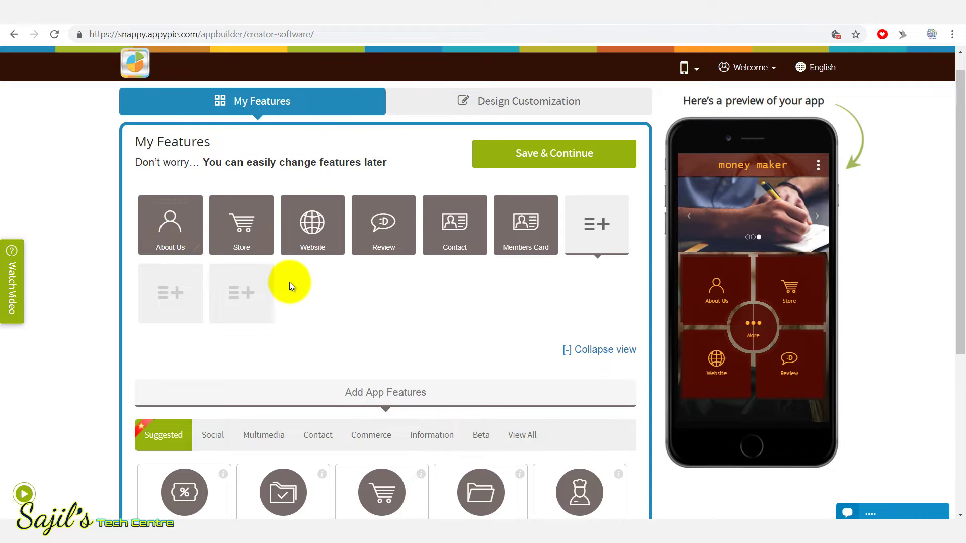
mouse_move(190, 242)
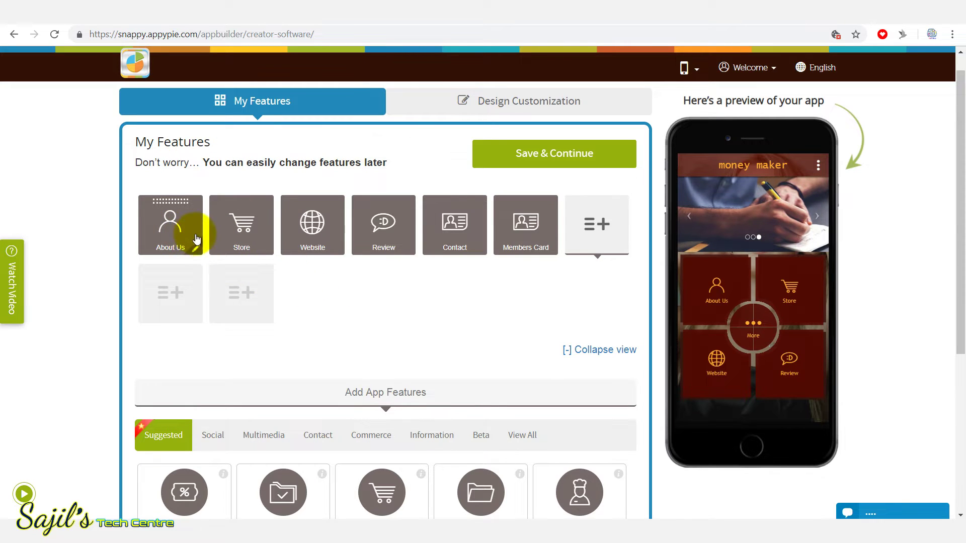
left_click(198, 250)
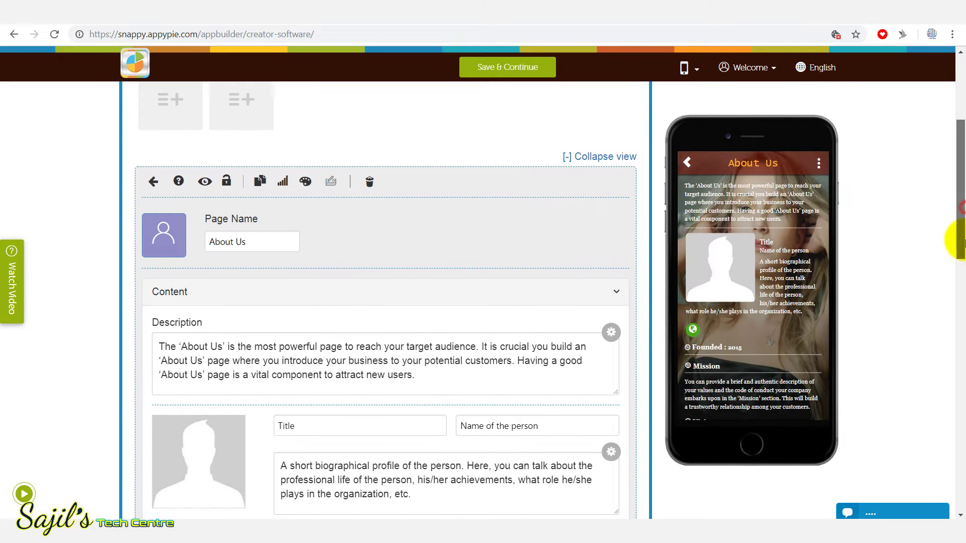
left_click_drag(274, 242, 206, 242)
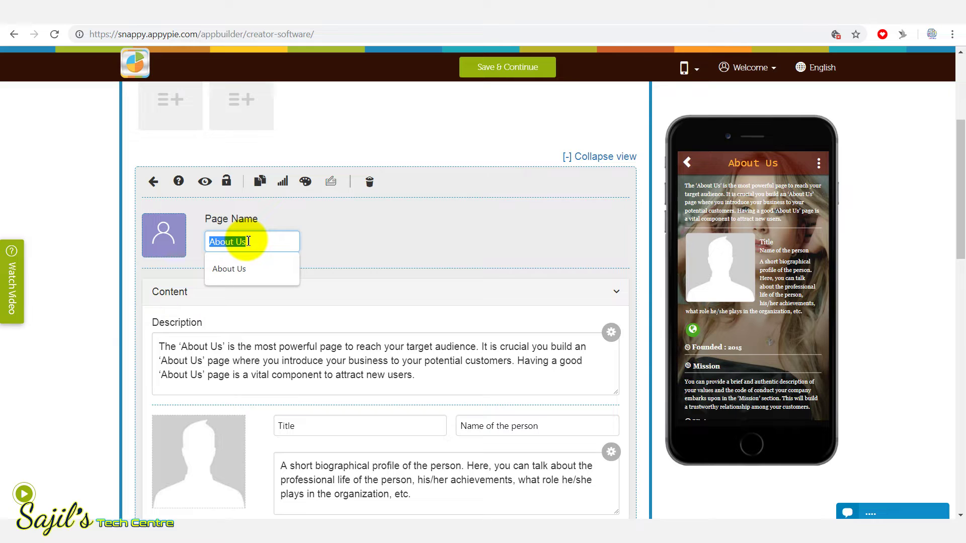
type("our company")
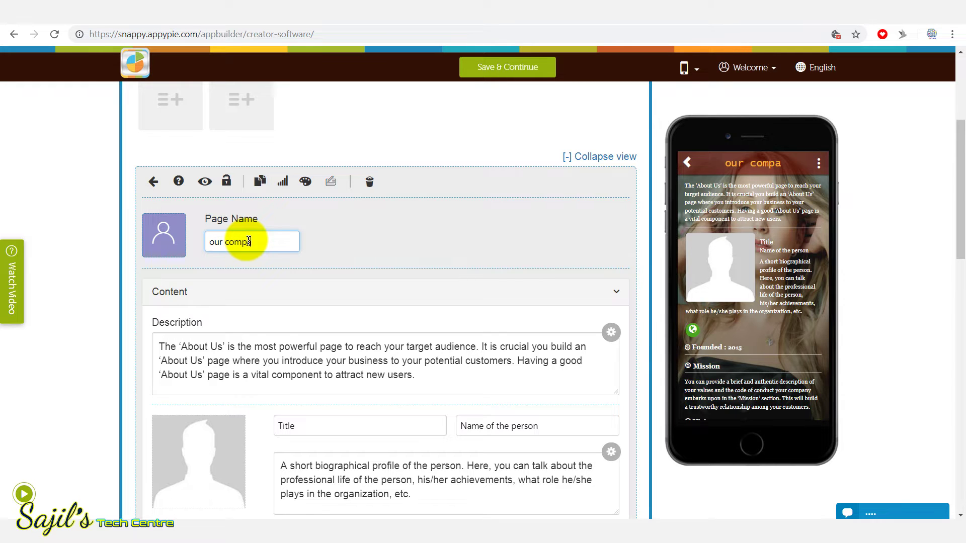
left_click(371, 249)
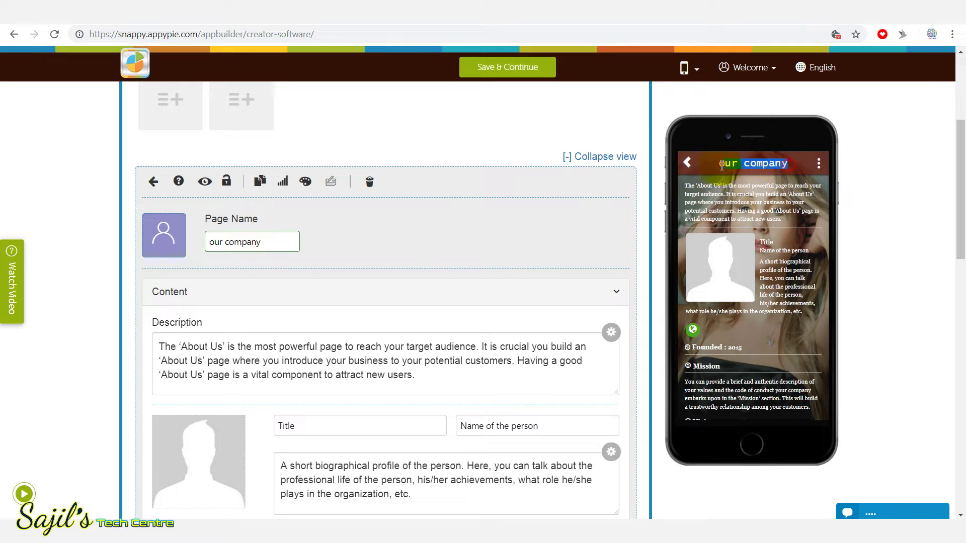
Review the Description, website URL, Founded year 2015, and the Mission and Vision titles.
left_click(227, 377)
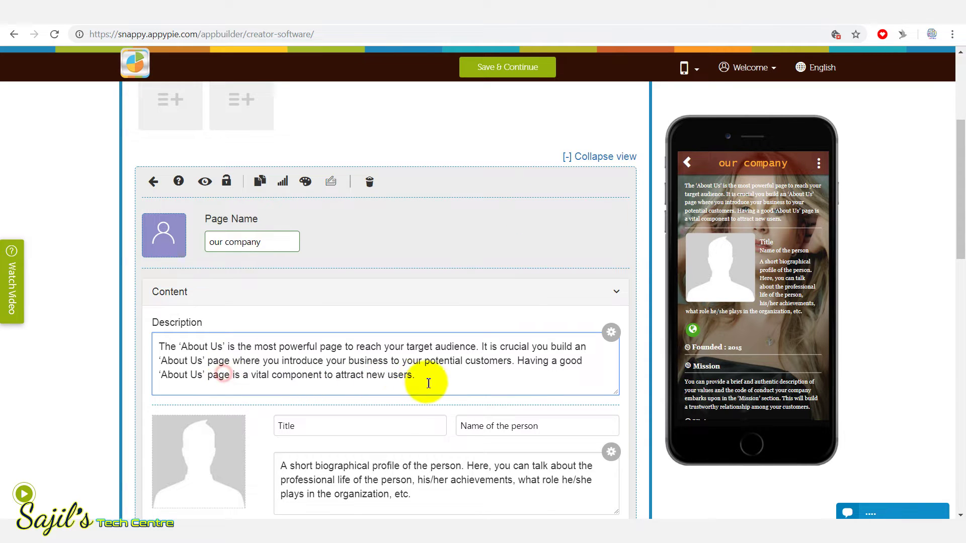
left_click_drag(427, 380, 159, 345)
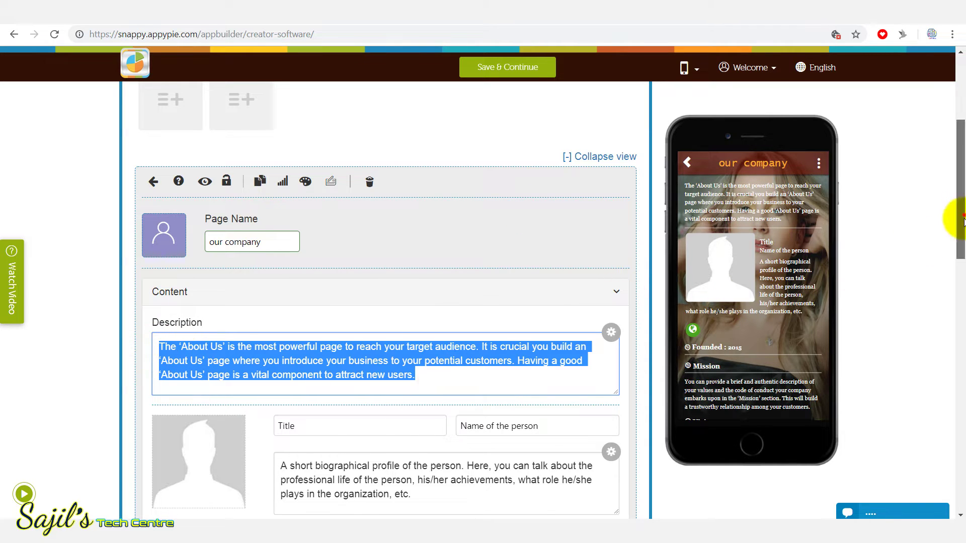
left_click_drag(955, 222, 959, 253)
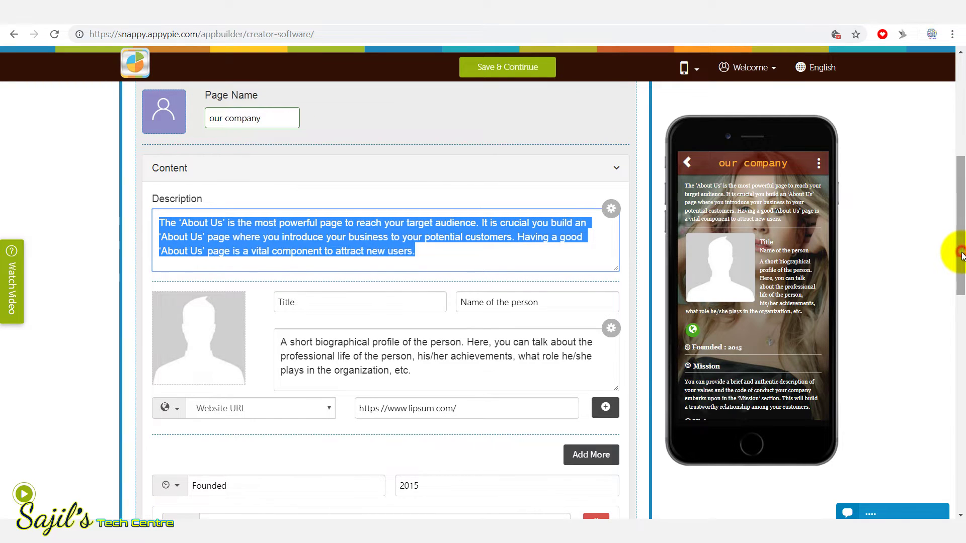
left_click_drag(960, 256, 951, 316)
left_click(482, 199)
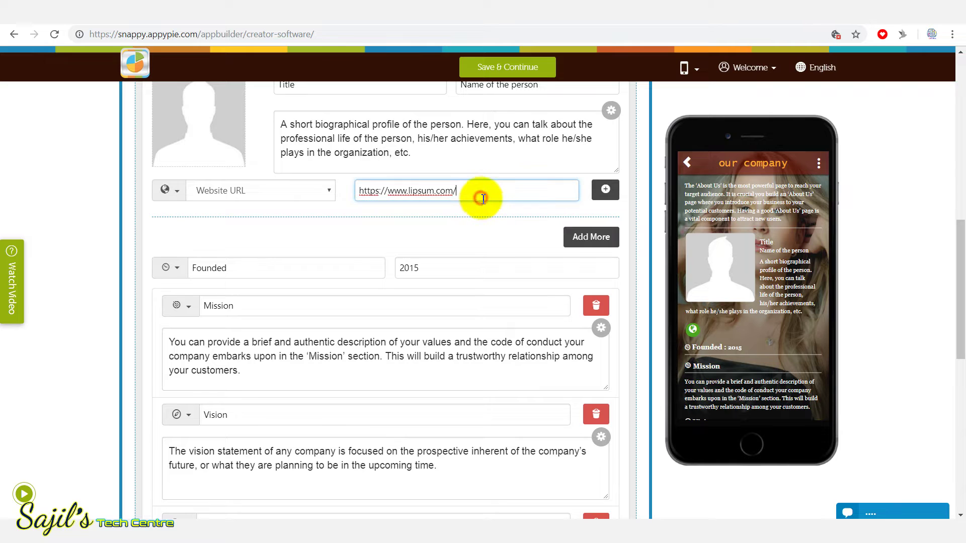
left_click_drag(479, 196, 356, 191)
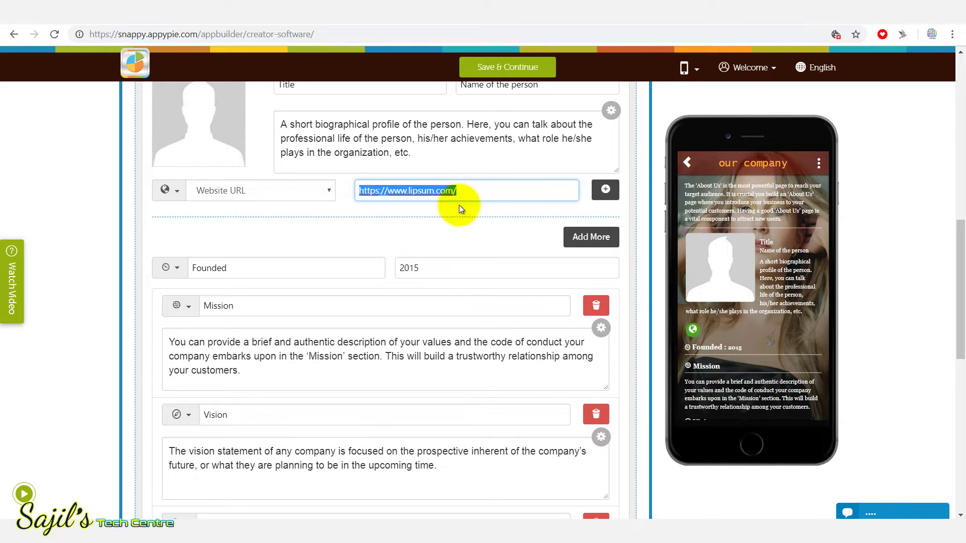
double_click(428, 268)
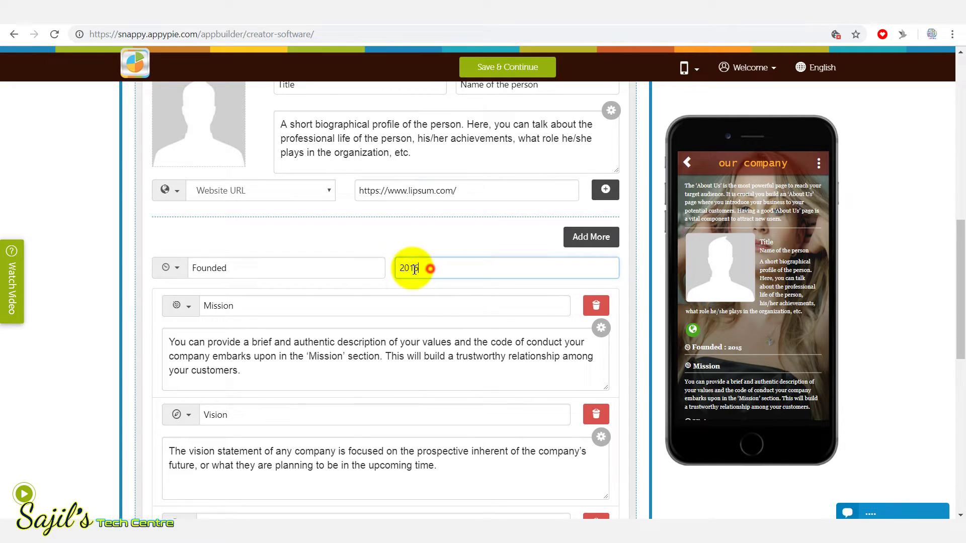
left_click(264, 306)
left_click(249, 416)
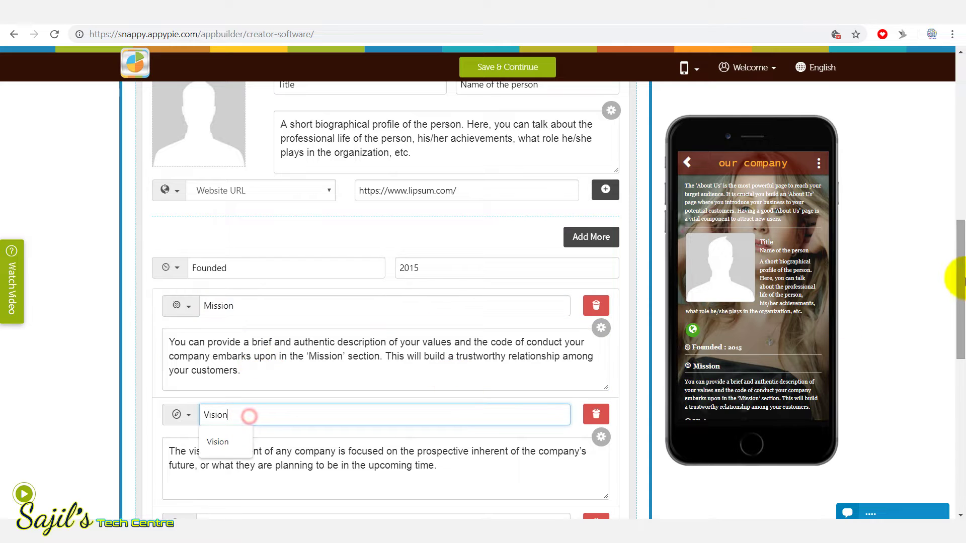
Start deleting the Awards section, cancel it, and recheck the Description text.
left_click_drag(961, 282, 961, 412)
left_click_drag(961, 405, 954, 352)
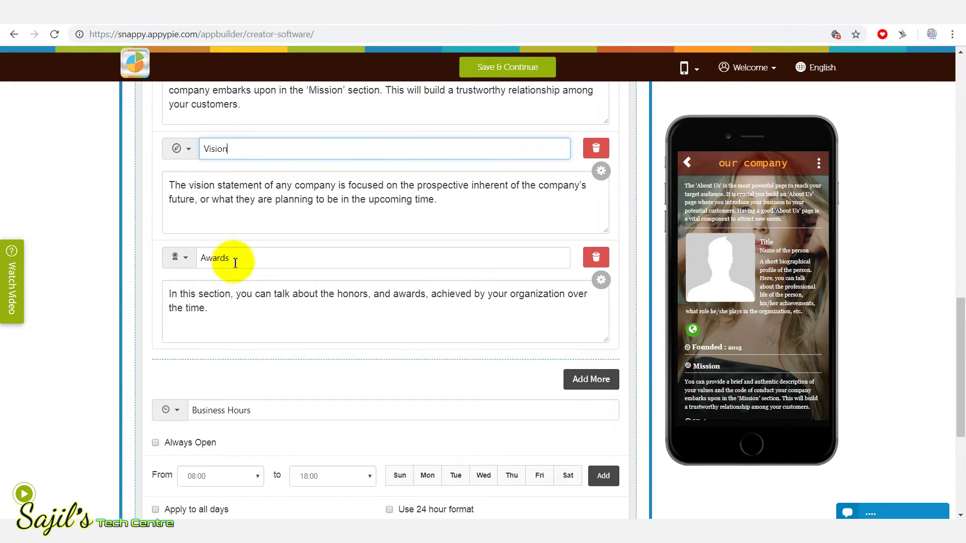
double_click(251, 259)
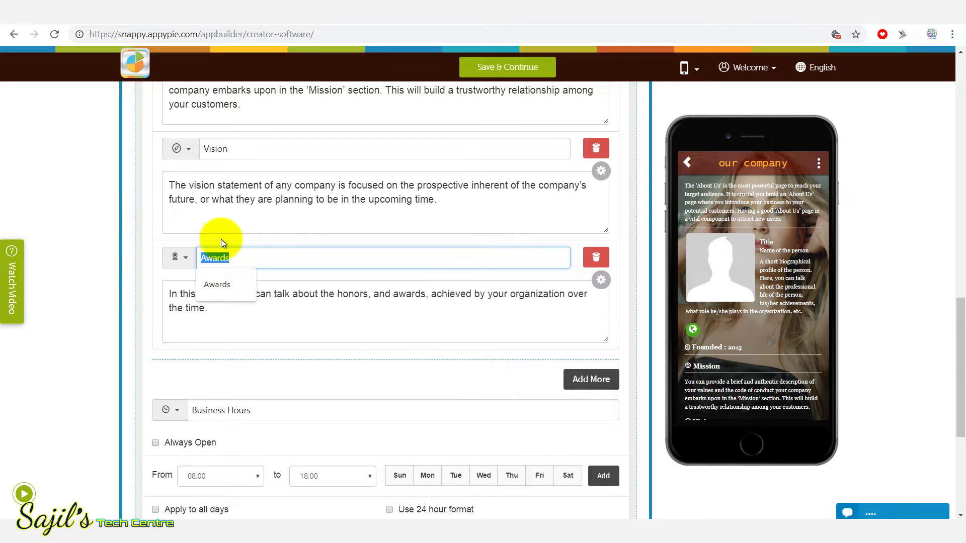
left_click(595, 258)
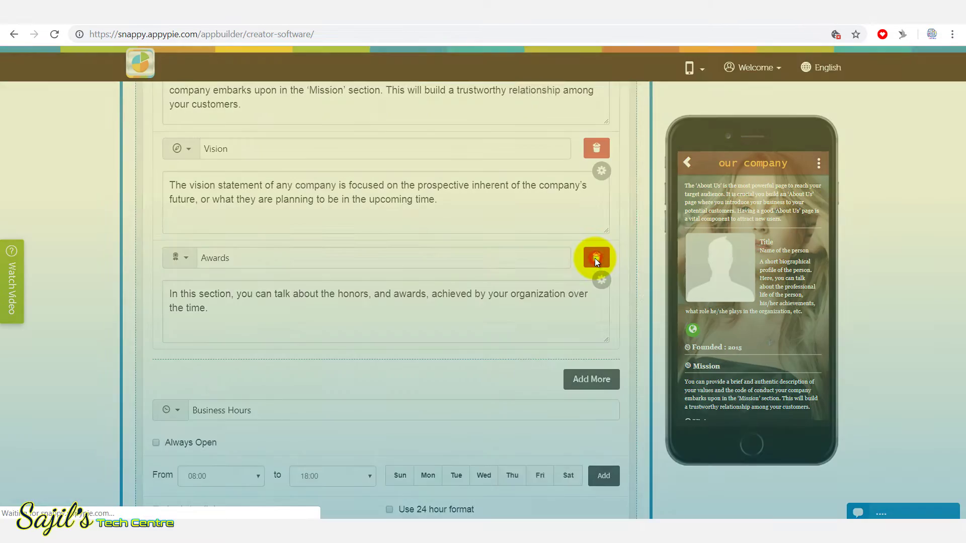
left_click(655, 247)
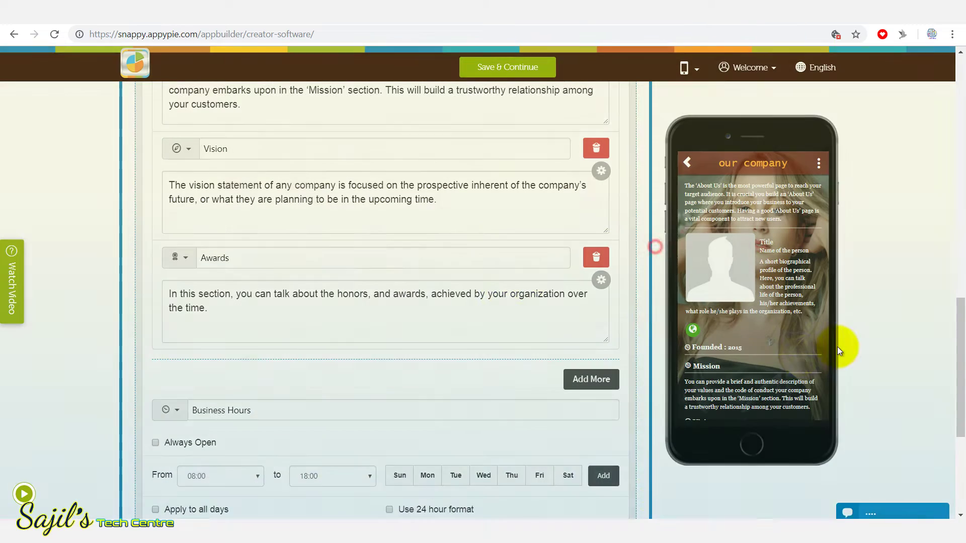
left_click_drag(950, 357, 962, 218)
scroll(961, 221, "up", 3)
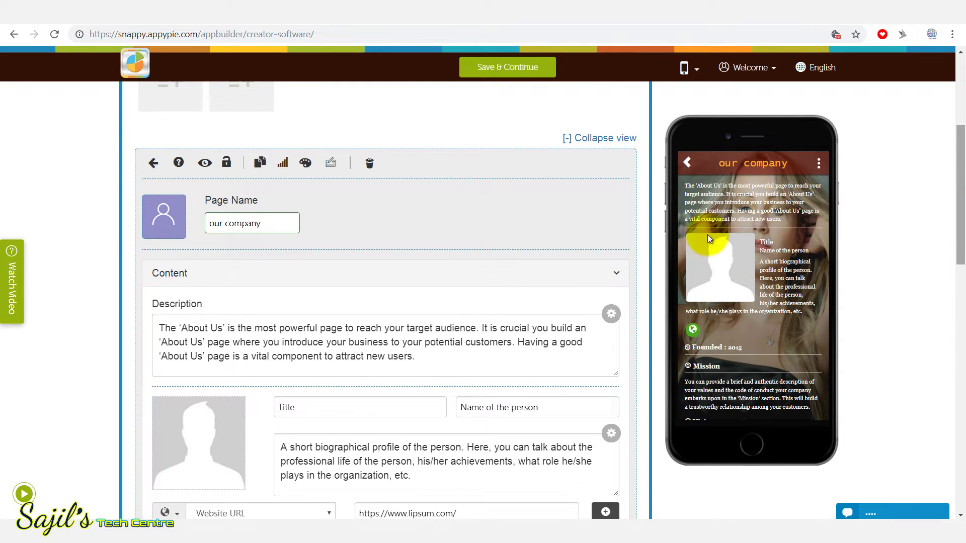
left_click_drag(326, 342, 150, 323)
left_click(394, 345)
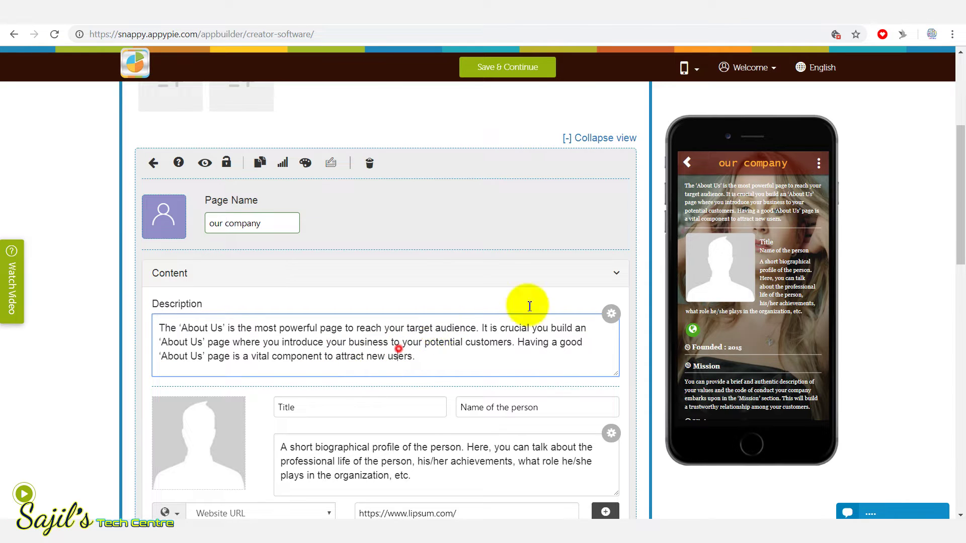
scroll(244, 209, "up", 4)
Open the Store feature's editor and begin adding products.
left_click(268, 230)
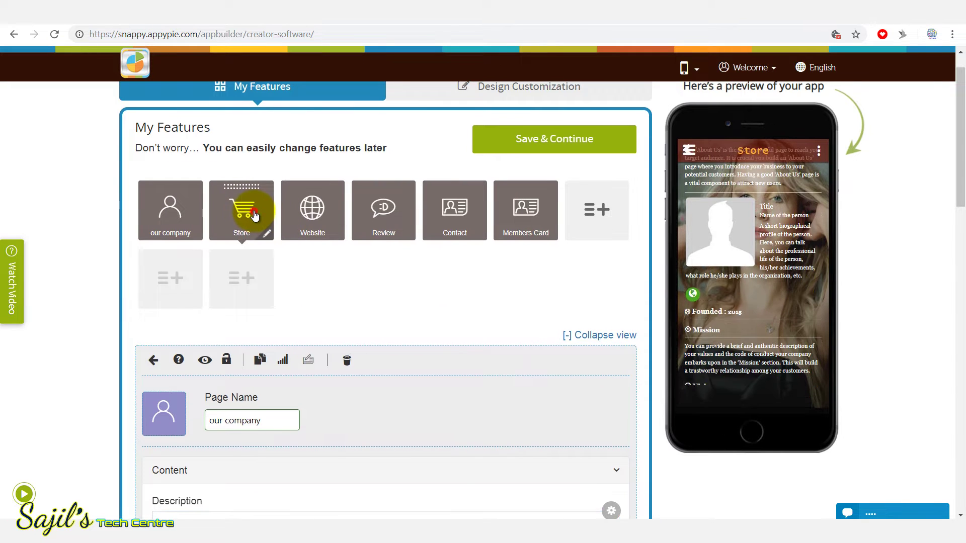
scroll(253, 210, "down", 2)
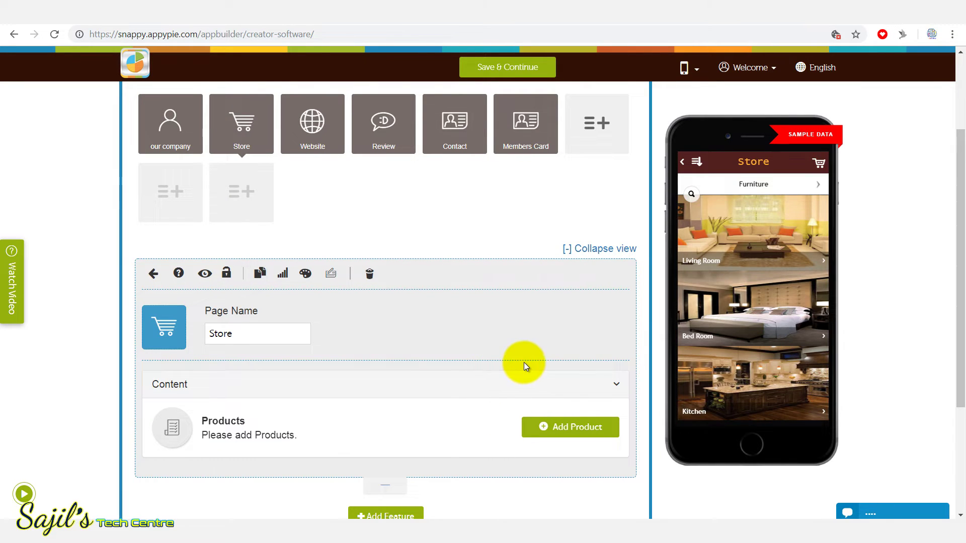
scroll(503, 367, "down", 1)
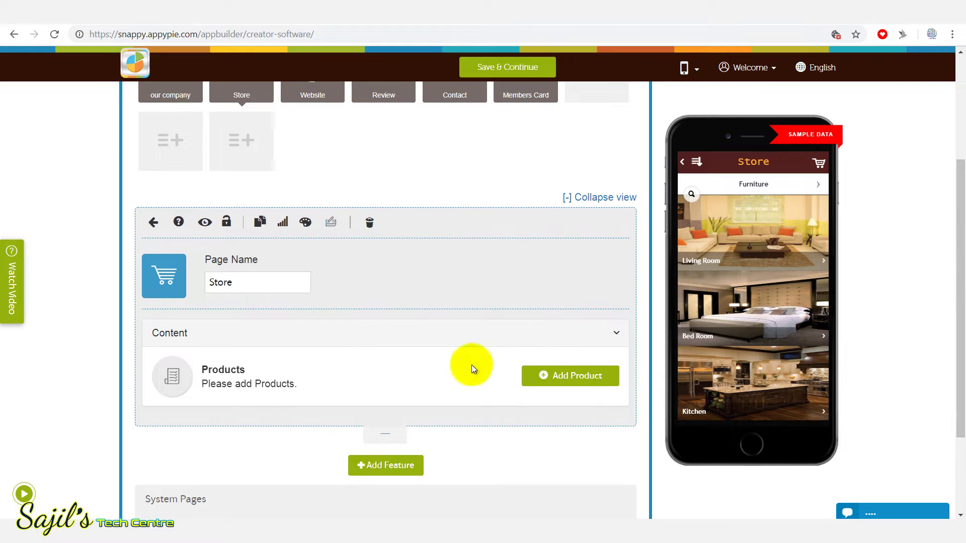
left_click(565, 374)
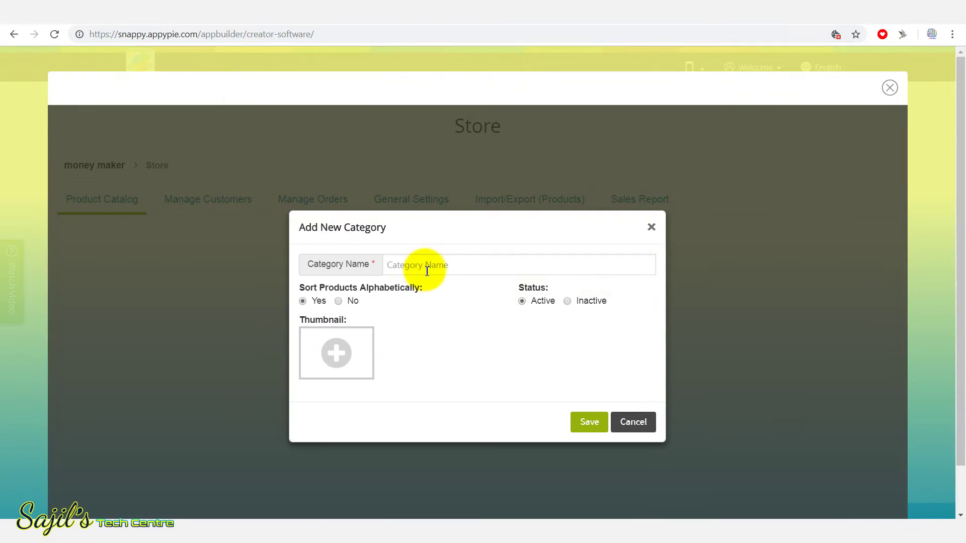
Create a 'health' category with the Range Rover Evoque photo as its thumbnail.
left_click(425, 267)
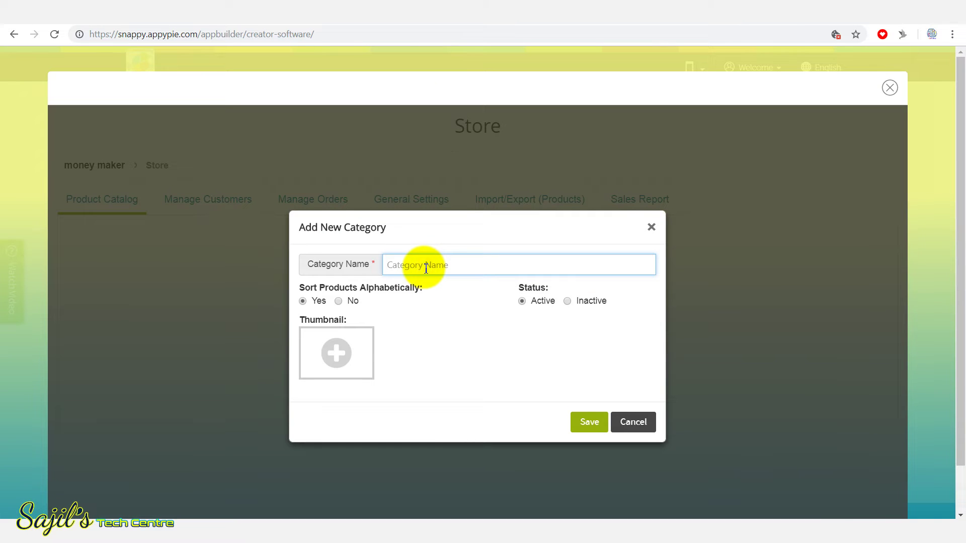
type("health")
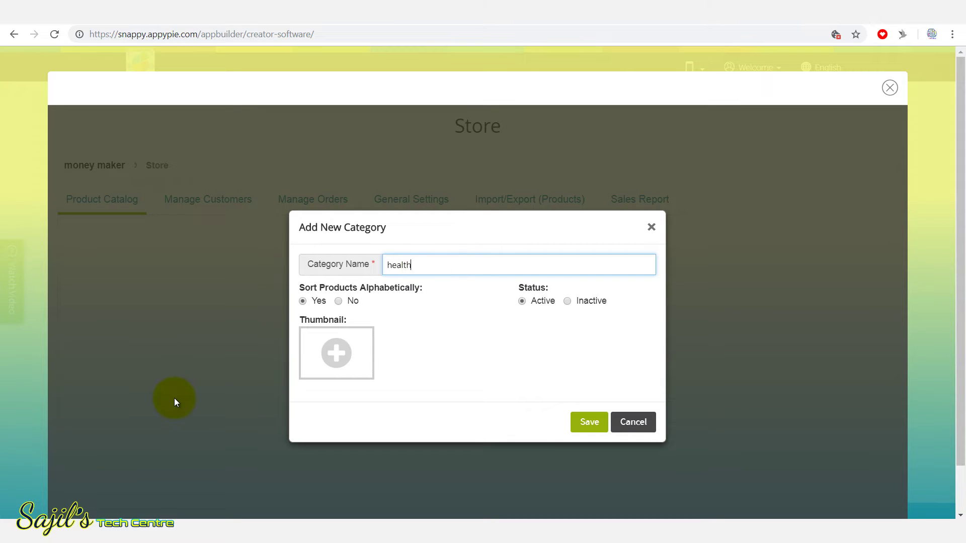
left_click_drag(416, 262, 387, 262)
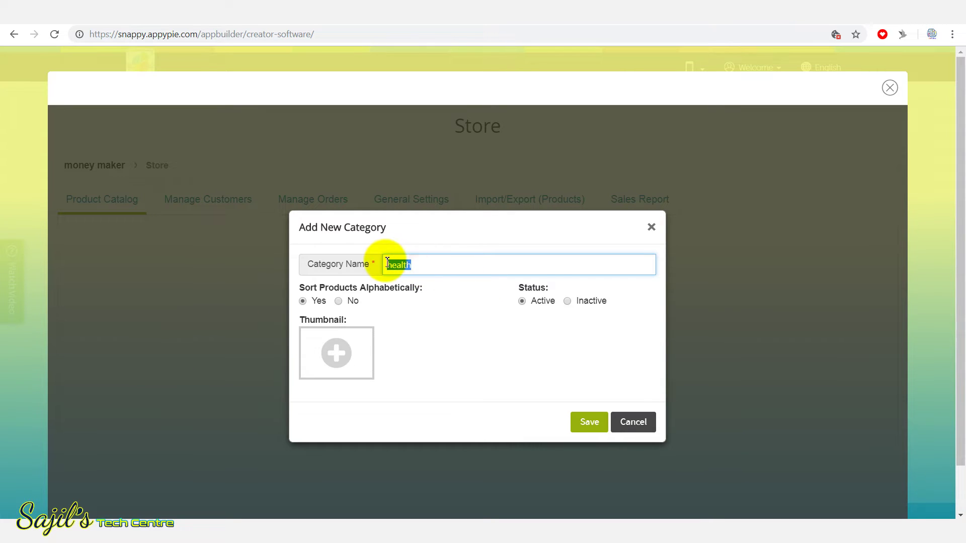
left_click(412, 318)
left_click(338, 363)
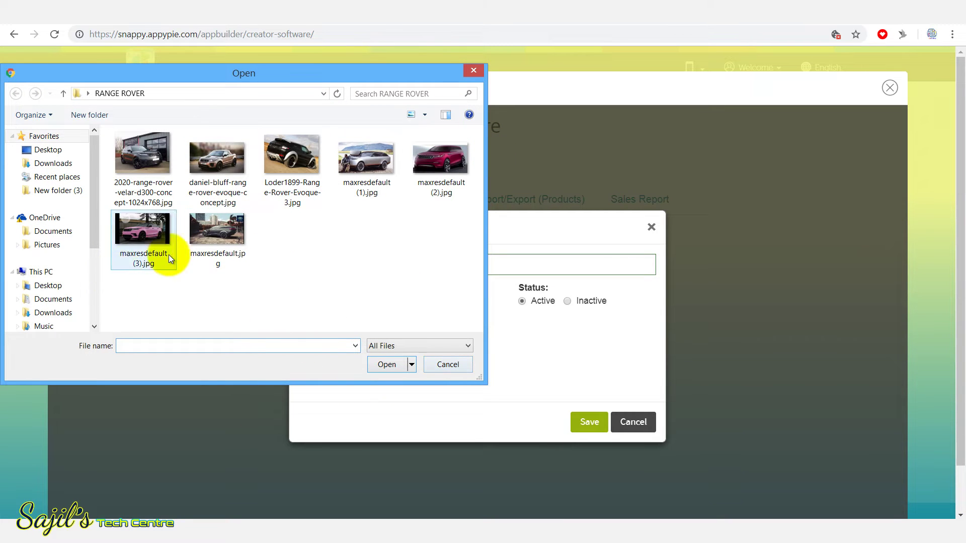
double_click(219, 164)
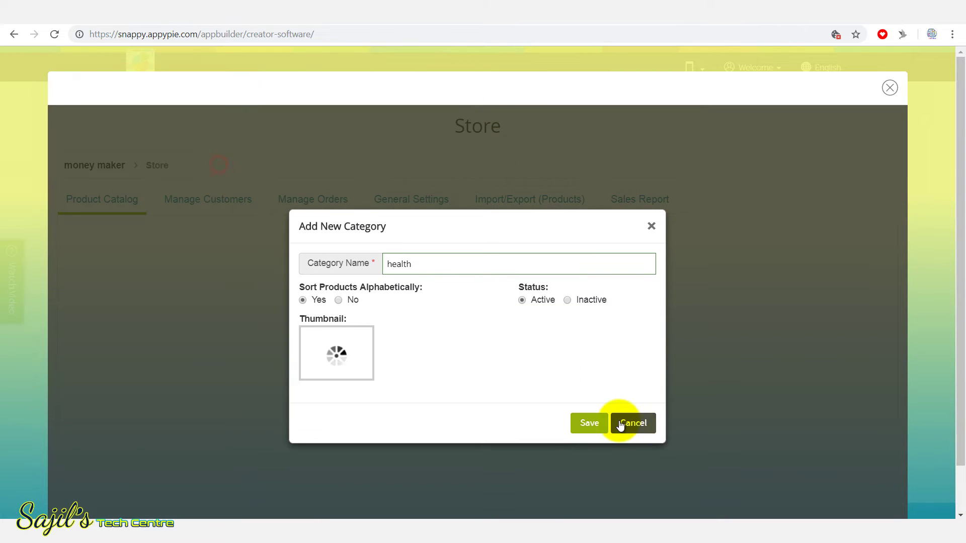
left_click(578, 421)
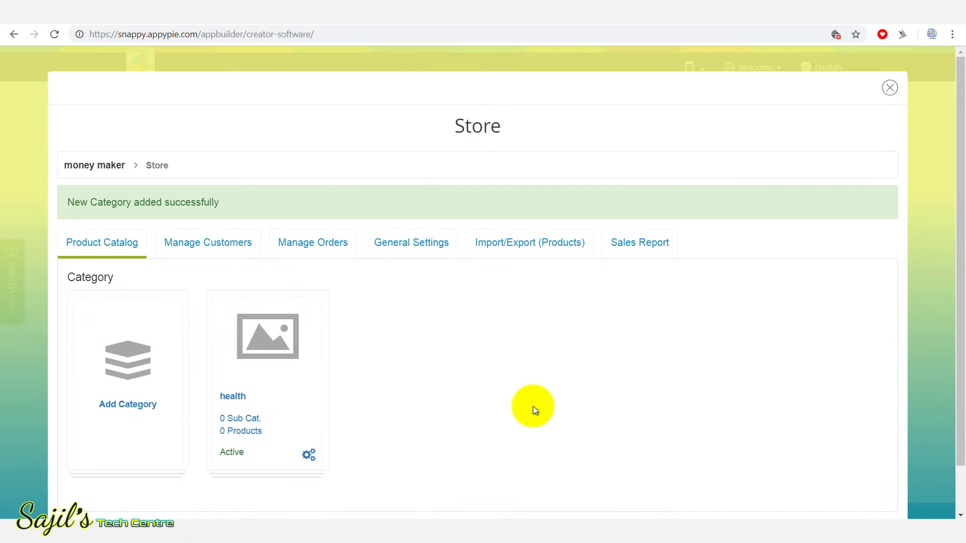
Browse the store's Customers, Orders, General Settings and Sales Report tabs.
left_click(235, 242)
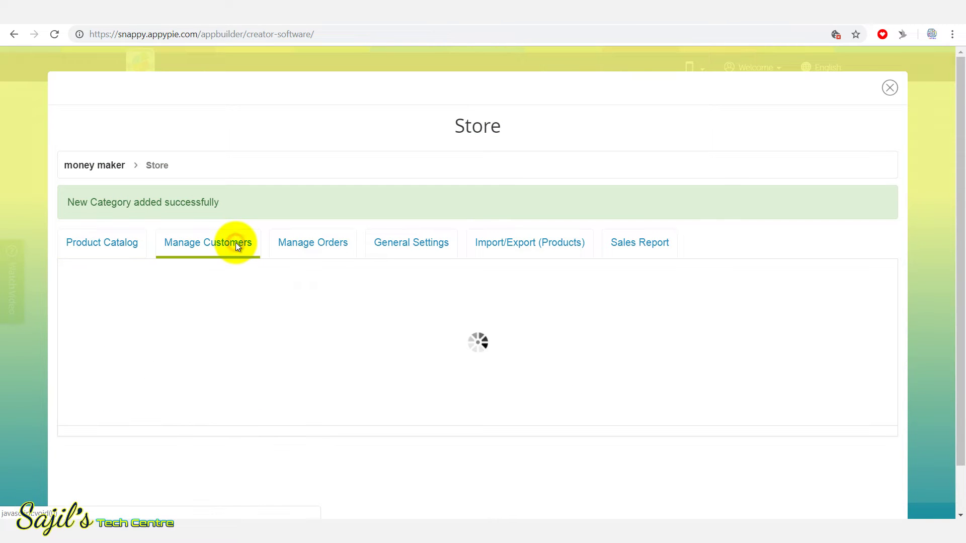
left_click(334, 244)
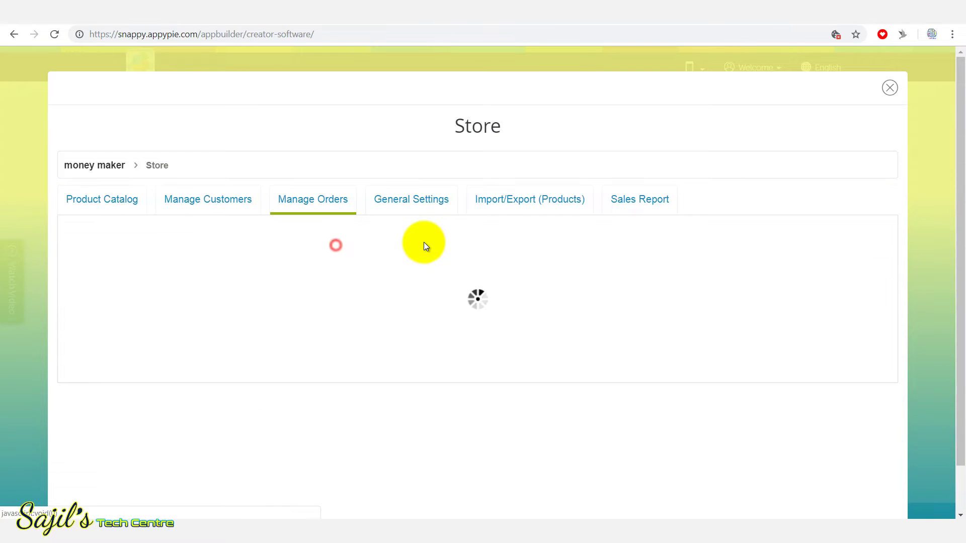
left_click(423, 210)
left_click(624, 199)
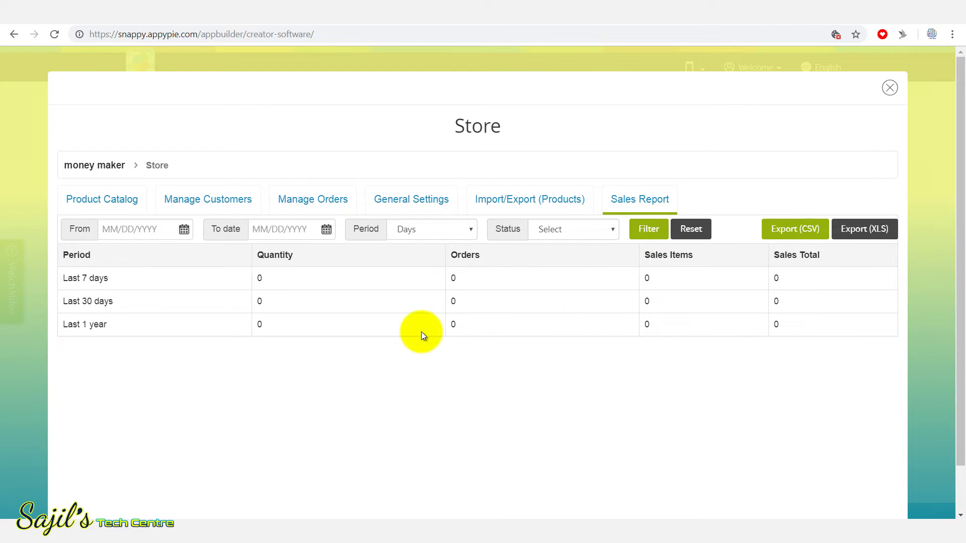
left_click(636, 202)
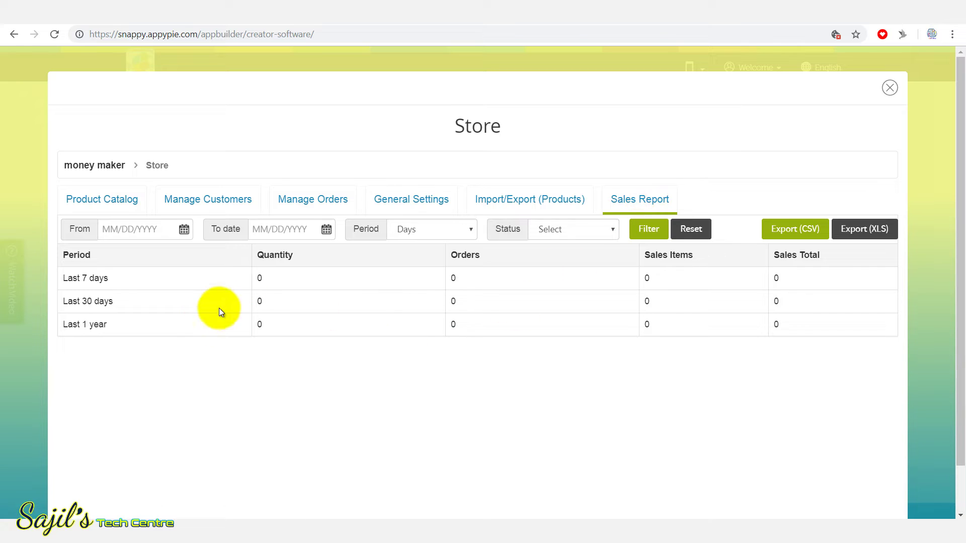
left_click_drag(406, 310, 240, 301)
left_click_drag(704, 303, 230, 288)
Return to the Product Catalog's category list and close the Store manager.
left_click(108, 200)
scroll(116, 349, "down", 1)
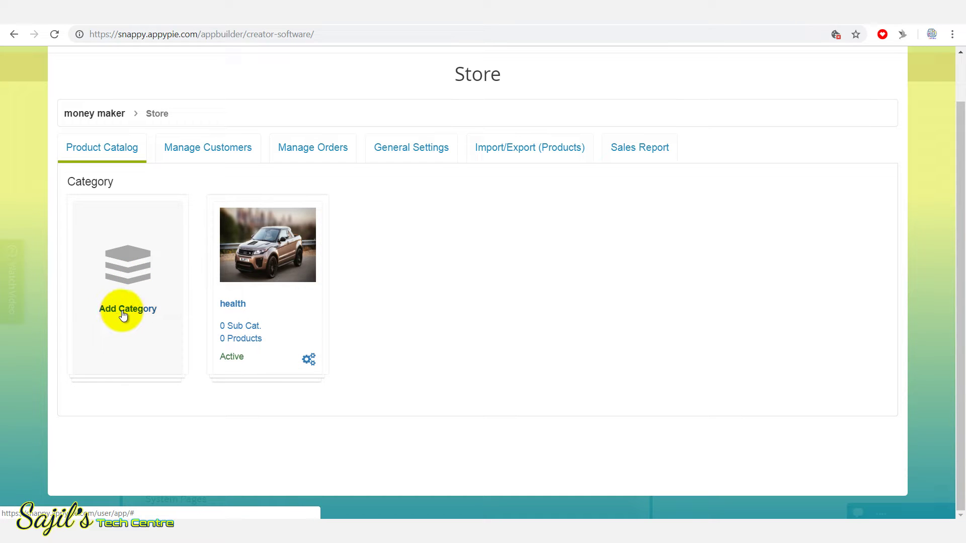
left_click_drag(958, 252, 958, 146)
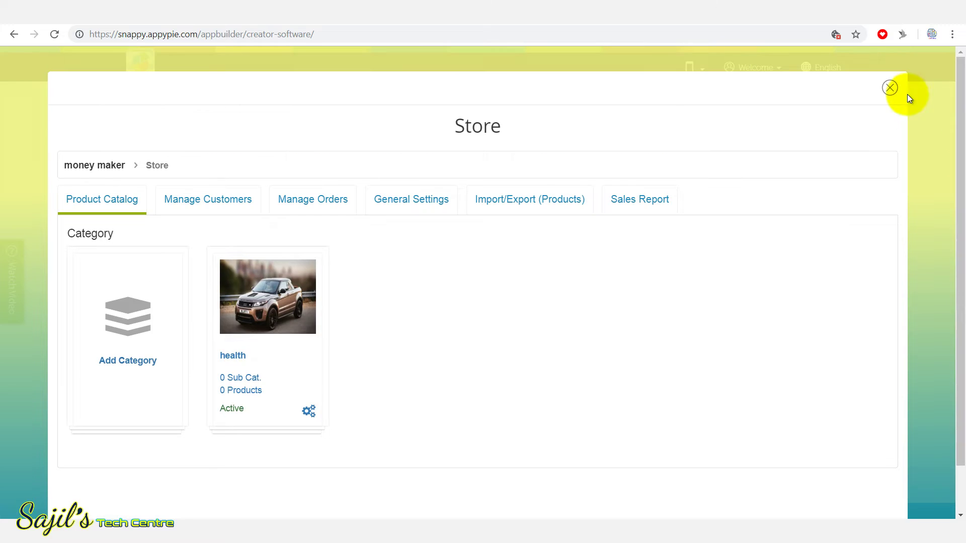
left_click(888, 92)
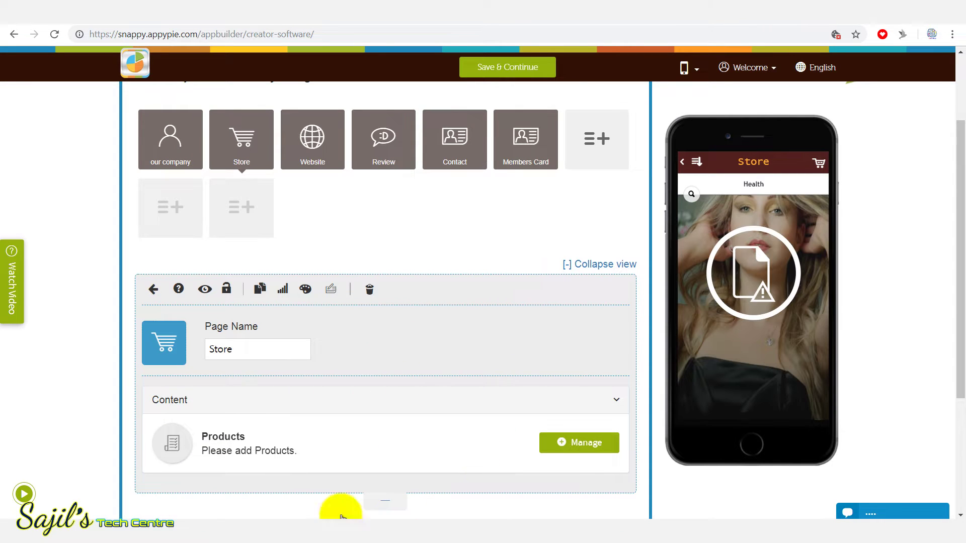
Scroll down the features page to the newly added Video feature.
left_click_drag(955, 237, 961, 201)
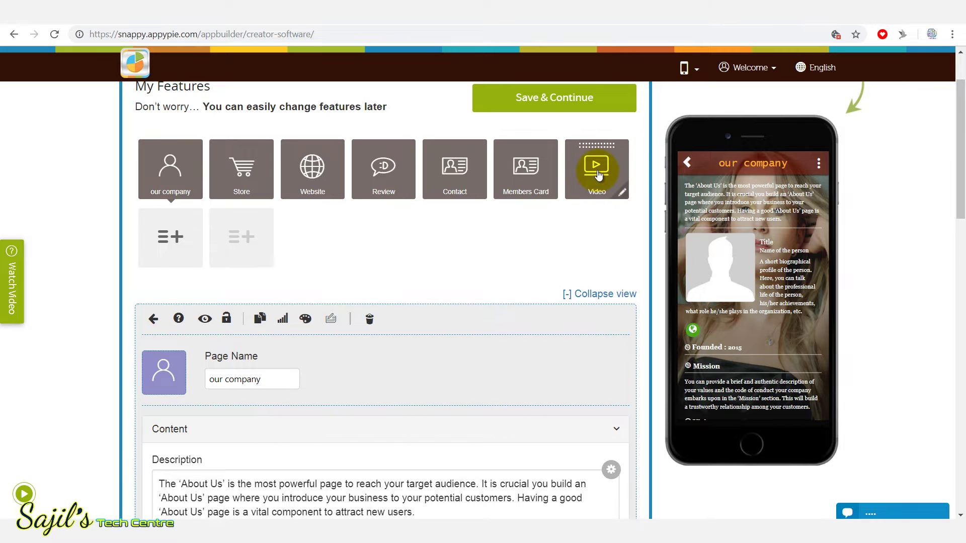
Open the Video feature and add YouTube as a video playlist source.
left_click(606, 179)
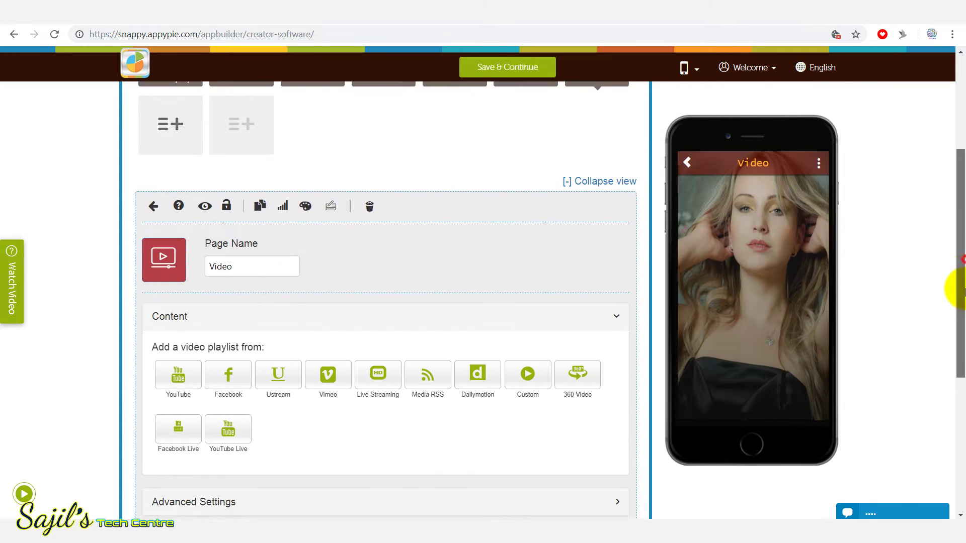
left_click_drag(962, 291, 962, 301)
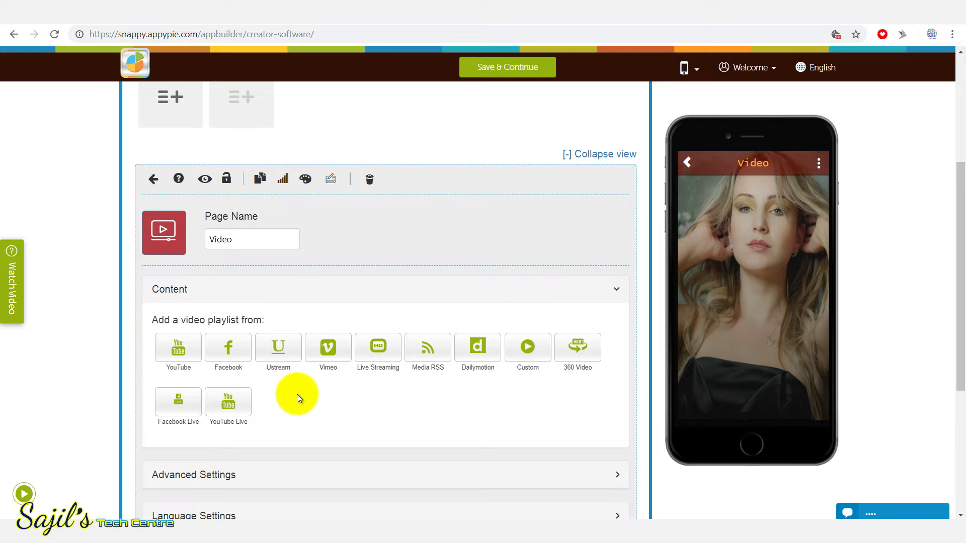
left_click(179, 348)
scroll(181, 352, "down", 1)
scroll(182, 354, "down", 5)
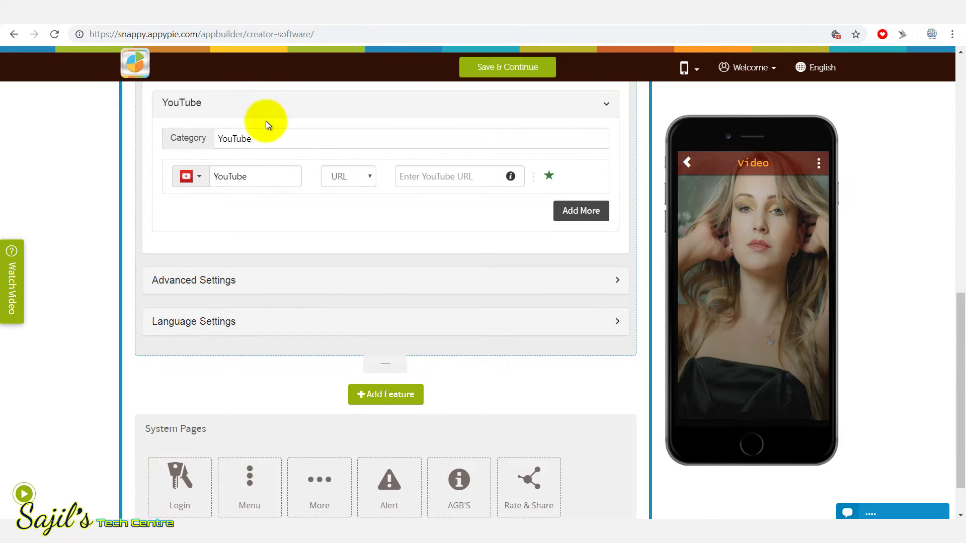
Keep the YouTube source type as URL and paste in the YouTube channel URL.
left_click(274, 139)
left_click(363, 177)
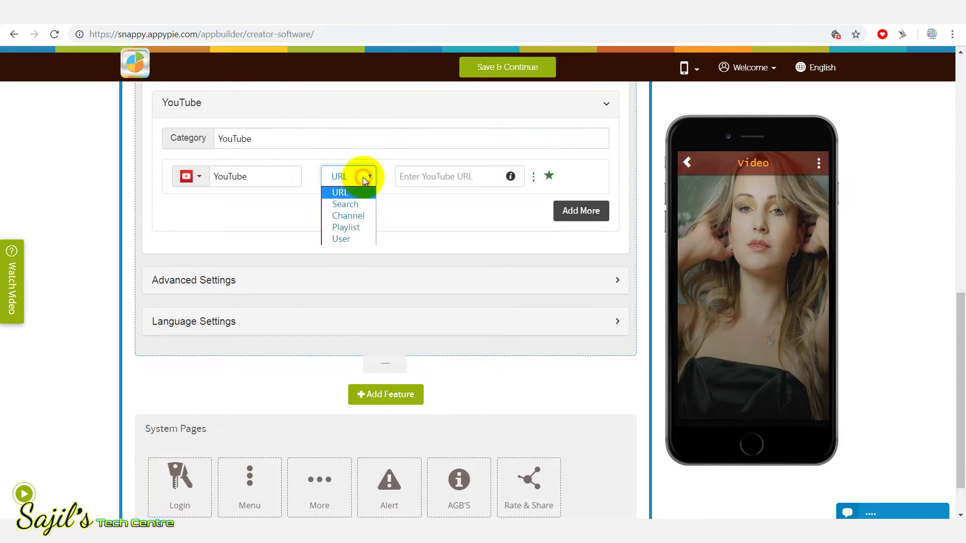
left_click(361, 177)
left_click(457, 180)
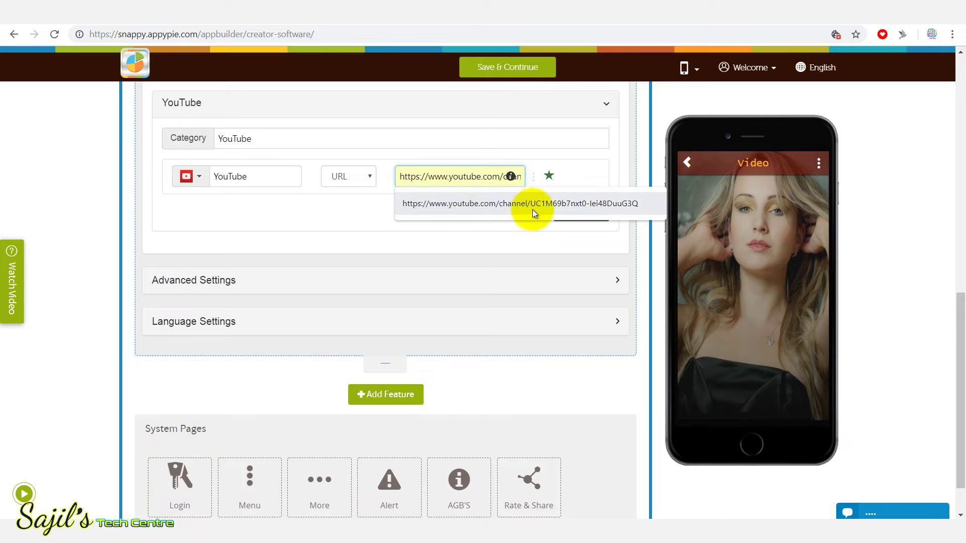
left_click(274, 201)
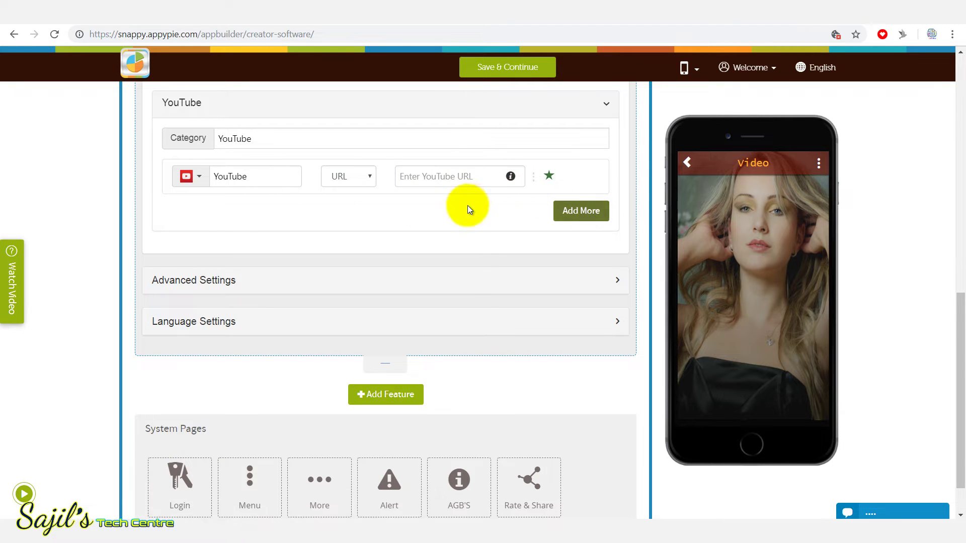
left_click(428, 174)
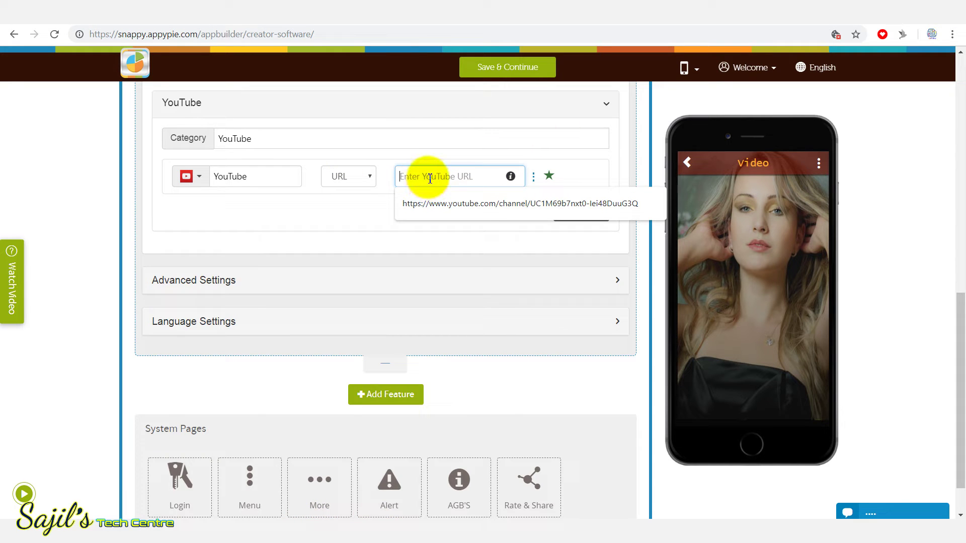
right_click(429, 178)
left_click(452, 249)
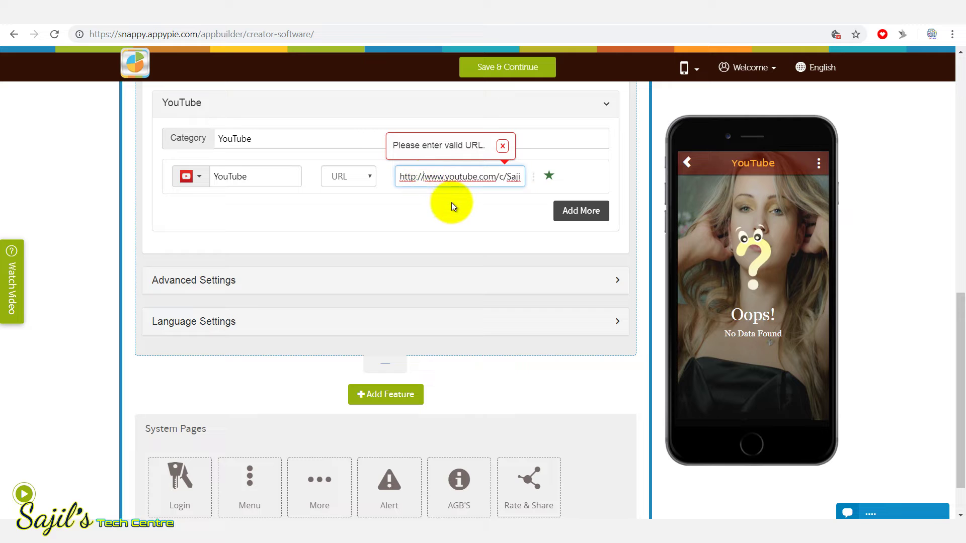
type("s")
Add a second YouTube URL row and dismiss the invalid URL warning.
left_click(580, 210)
left_click_drag(404, 177, 513, 198)
left_click(400, 244)
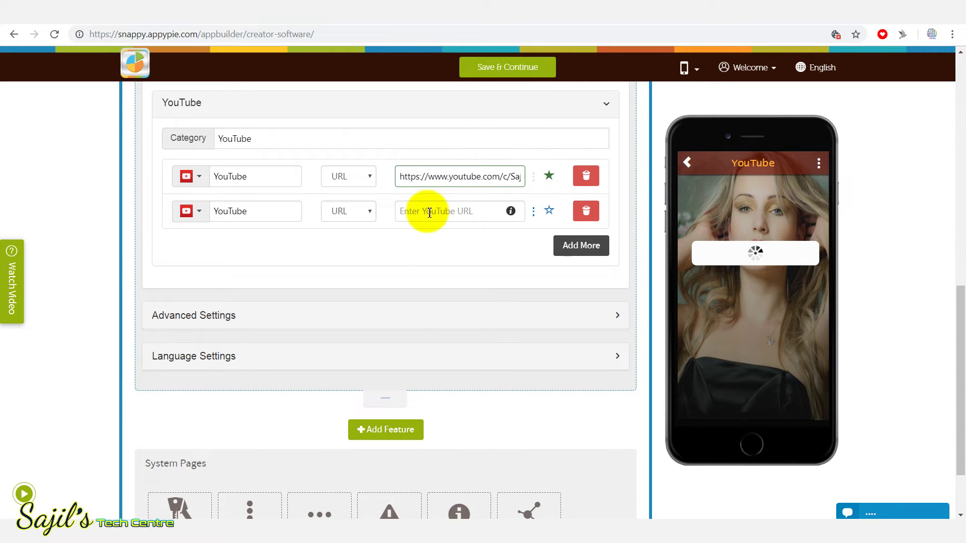
left_click(429, 211)
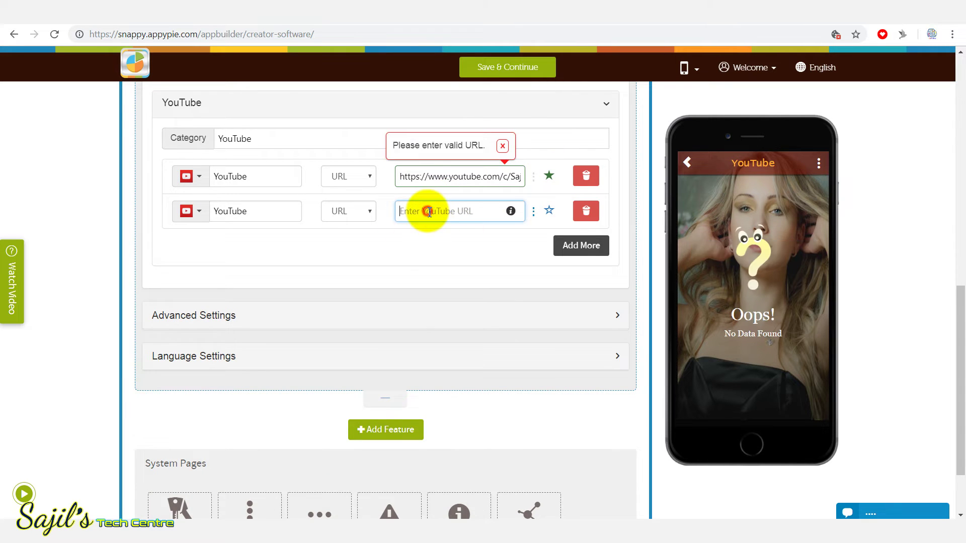
left_click(501, 146)
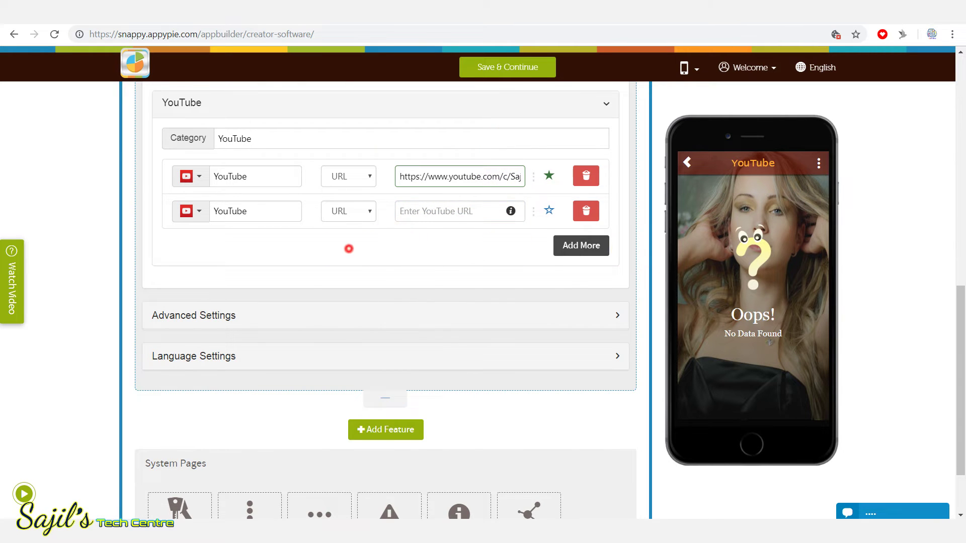
Add Facebook as another video playlist source.
scroll(349, 248, "up", 8)
left_click(229, 425)
scroll(229, 425, "down", 9)
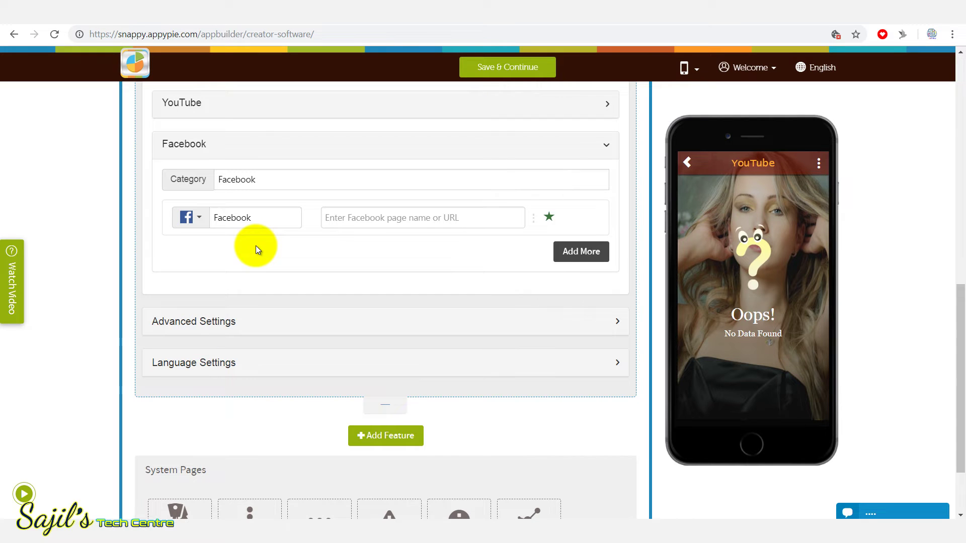
left_click(383, 223)
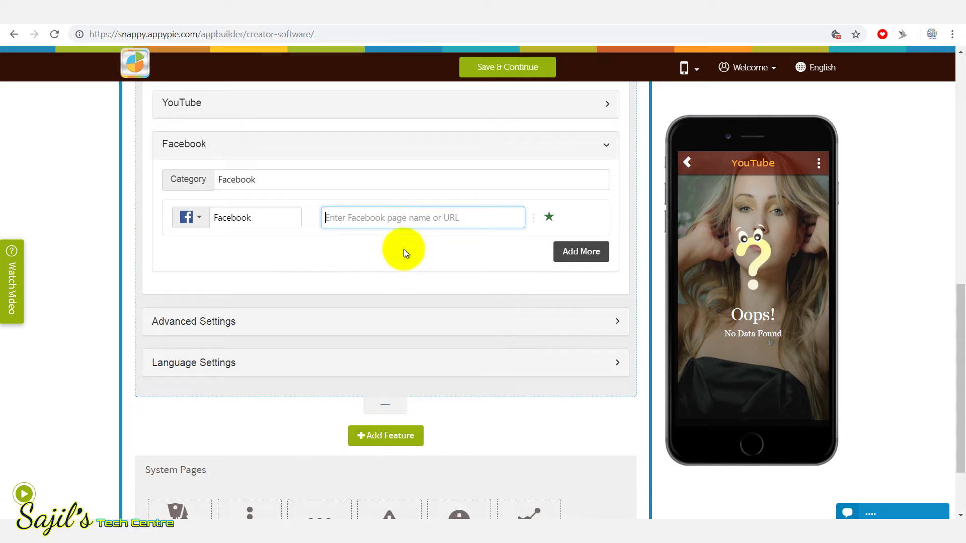
left_click_drag(961, 385, 955, 234)
scroll(963, 400, "down", 1)
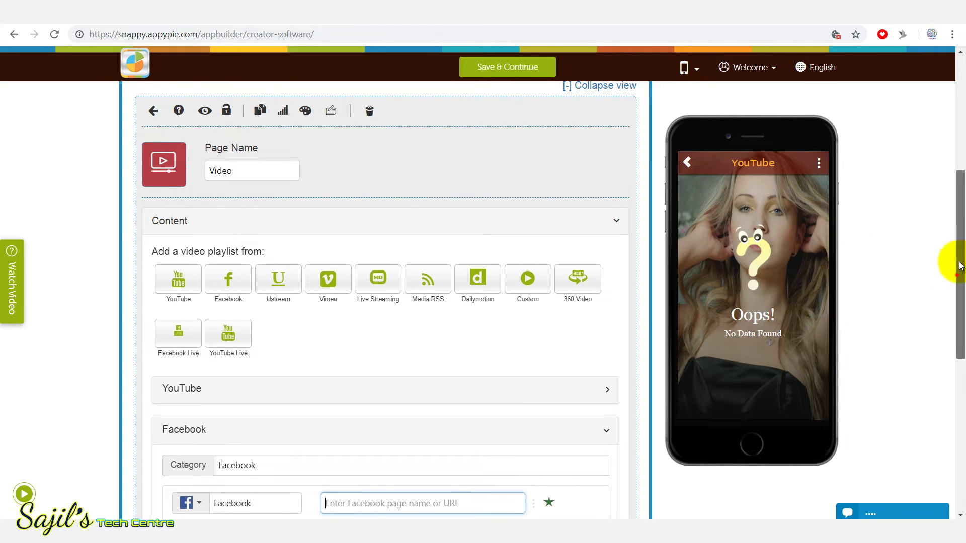
Save the Video page and review My Features, now seven features ending with Video.
left_click_drag(949, 258, 884, 134)
left_click(561, 178)
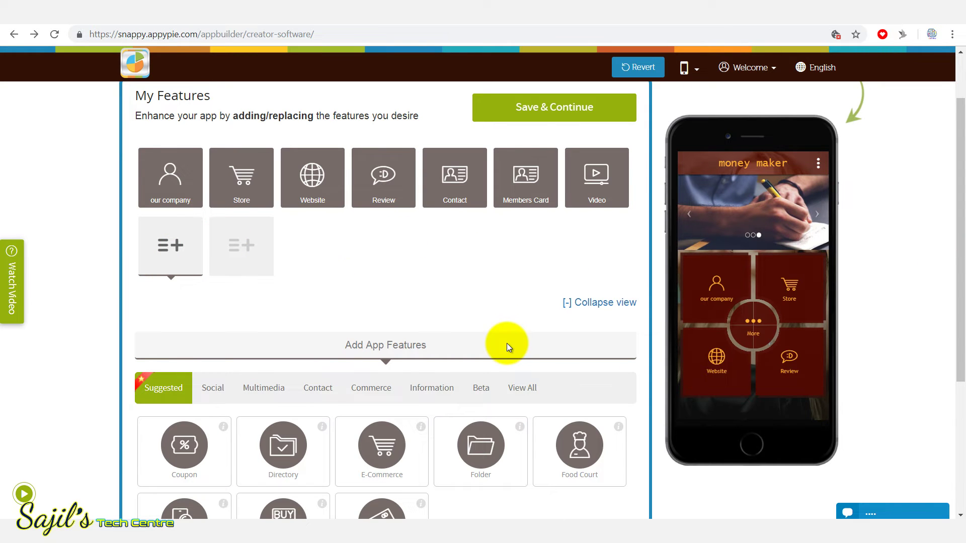
left_click_drag(952, 200, 952, 281)
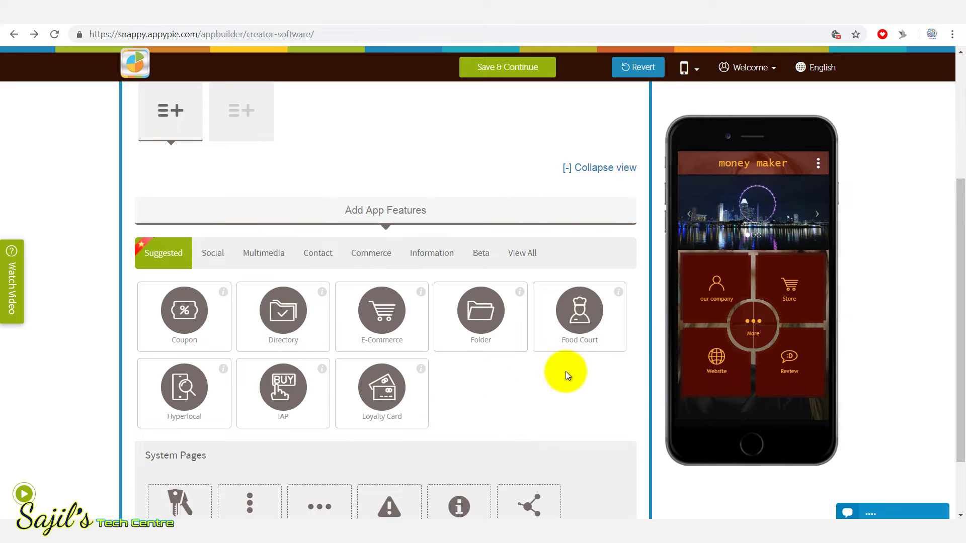
scroll(538, 334, "down", 2)
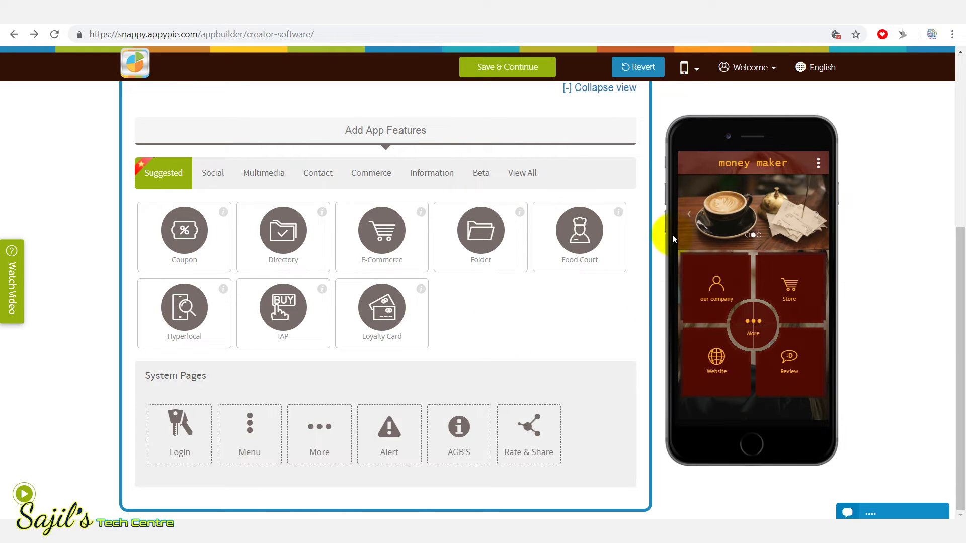
scroll(955, 342, "up", 5)
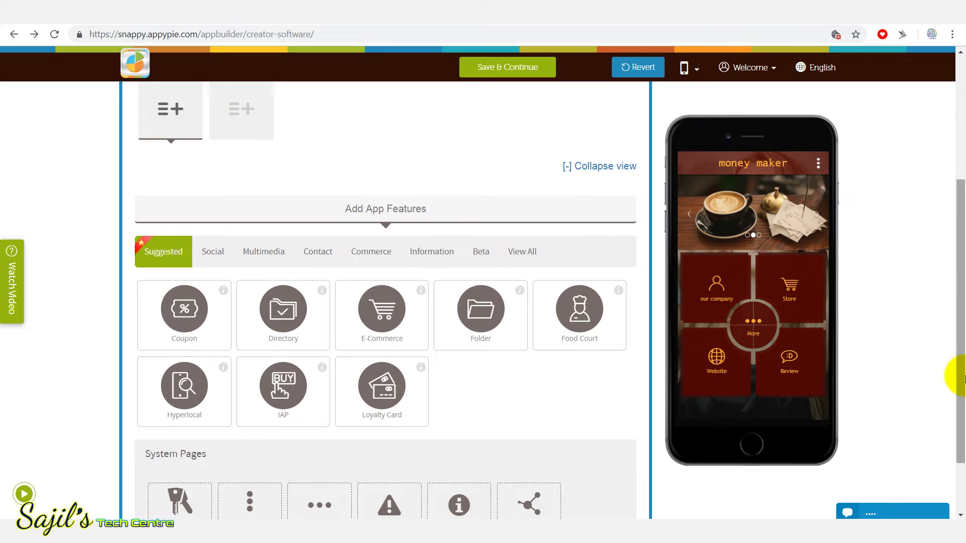
scroll(958, 251, "up", 1)
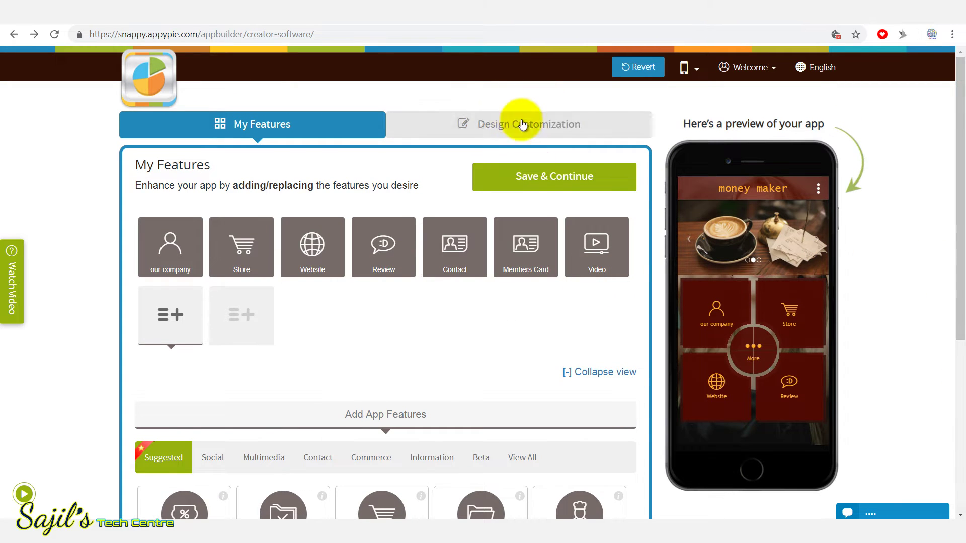
Open Design Customization and switch the app overlay colour from grey to light blue.
left_click(491, 124)
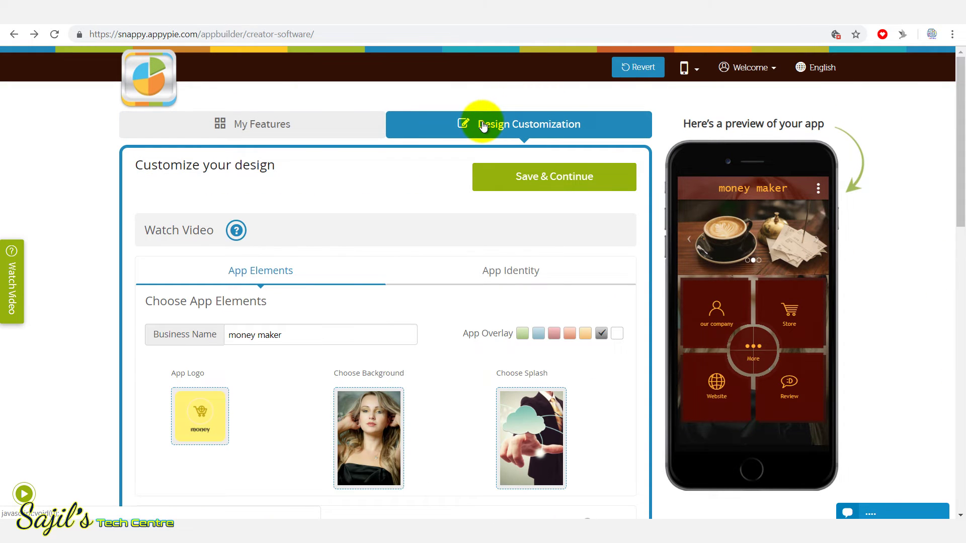
left_click(522, 335)
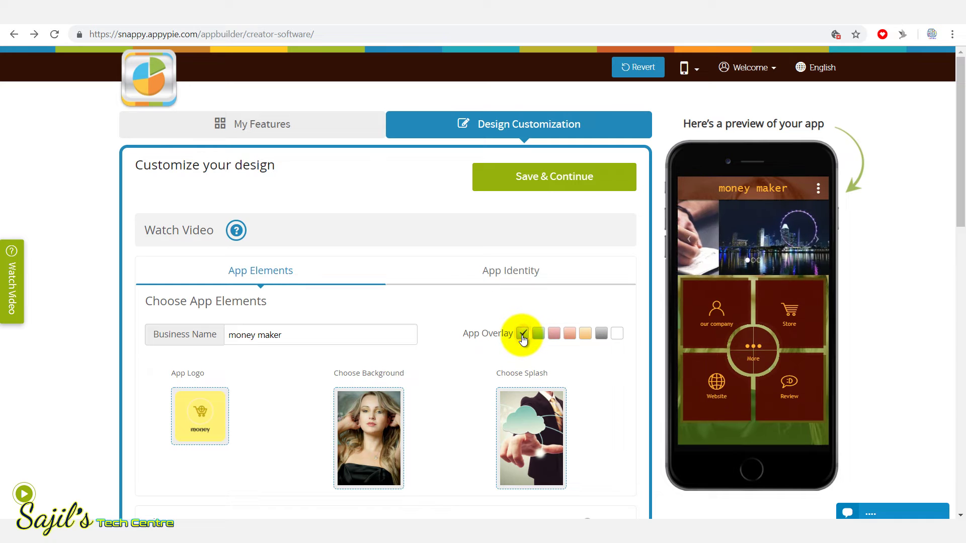
left_click(538, 334)
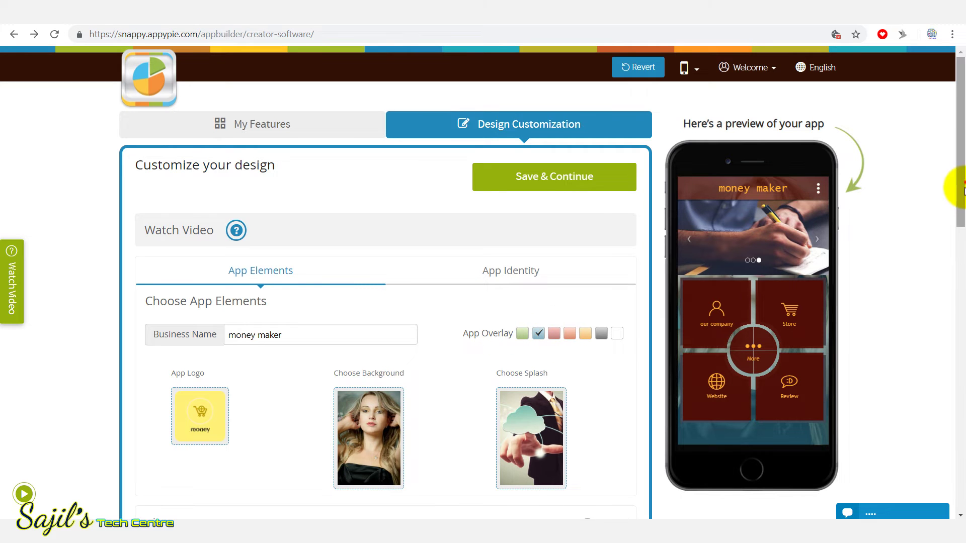
left_click_drag(956, 190, 956, 474)
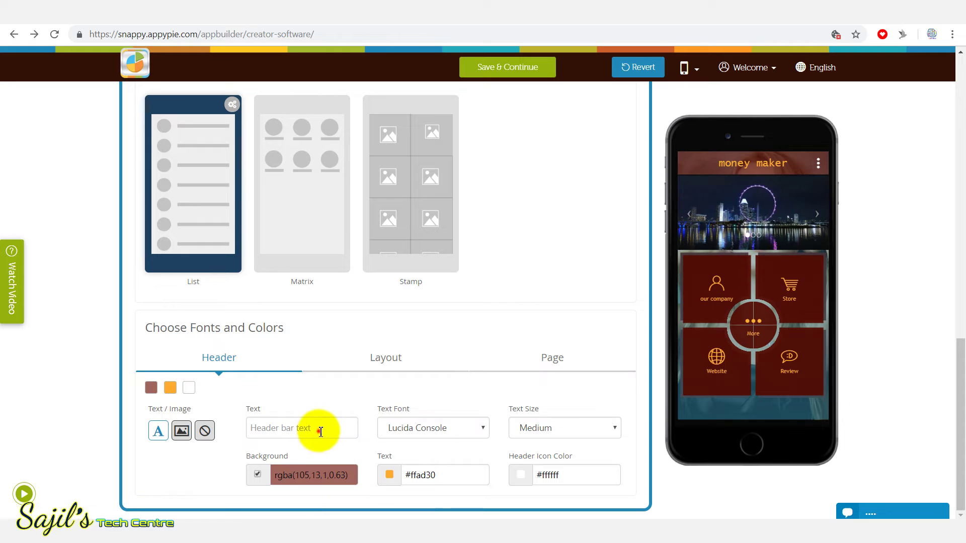
Paste a navy layout background colour and try a purple layout text colour.
left_click(382, 355)
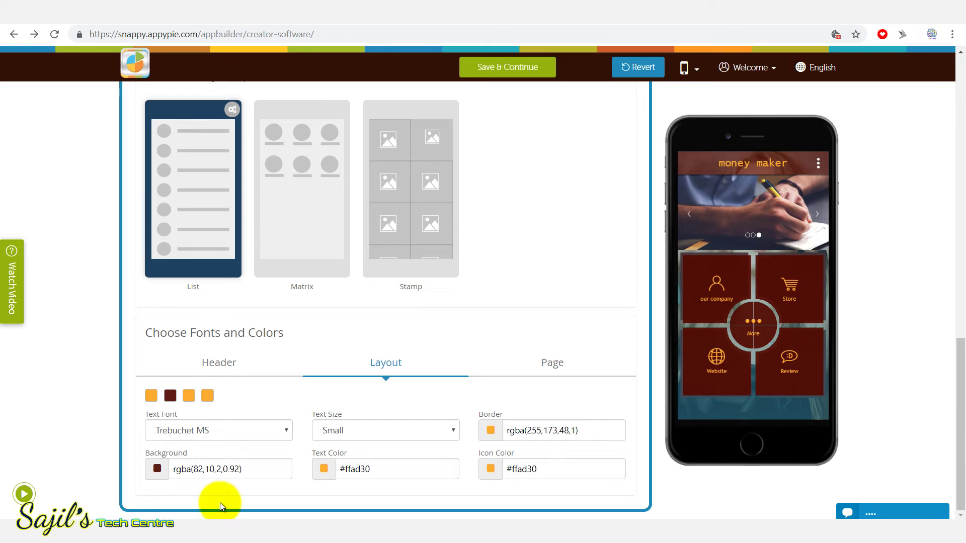
left_click(269, 467)
type("rgba(2,24,82,0.92)")
left_click(363, 465)
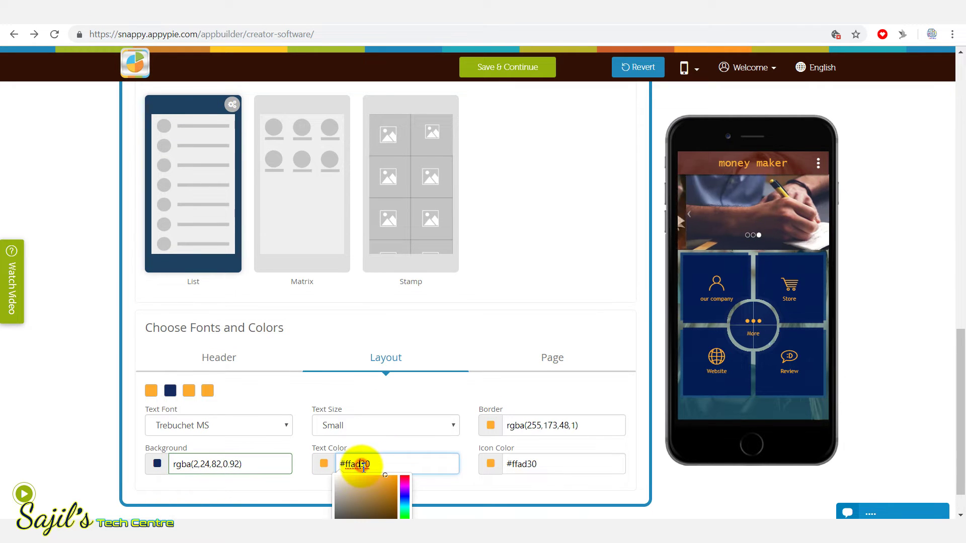
left_click(958, 398)
left_click(372, 465)
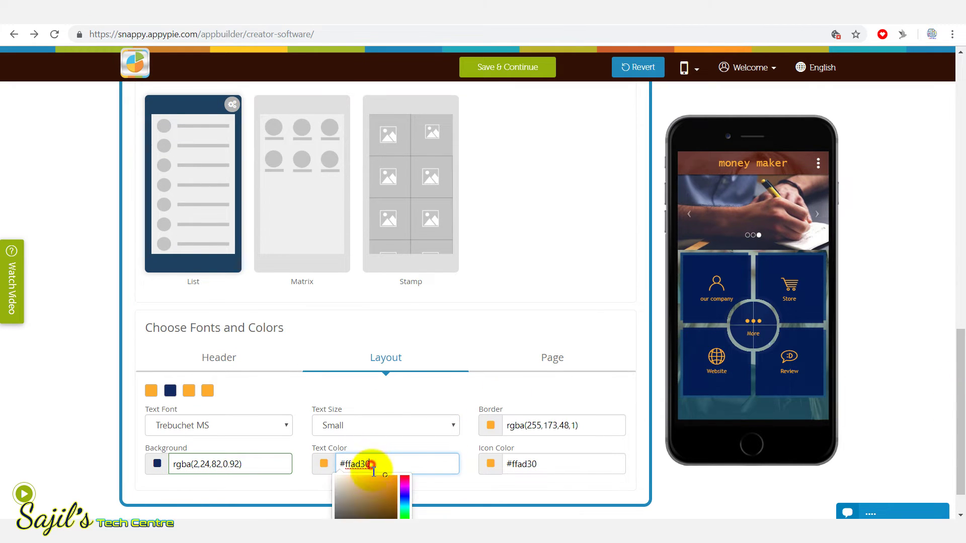
mouse_move(404, 490)
left_mouse_down()
mouse_move(410, 475)
mouse_move(408, 495)
left_mouse_up()
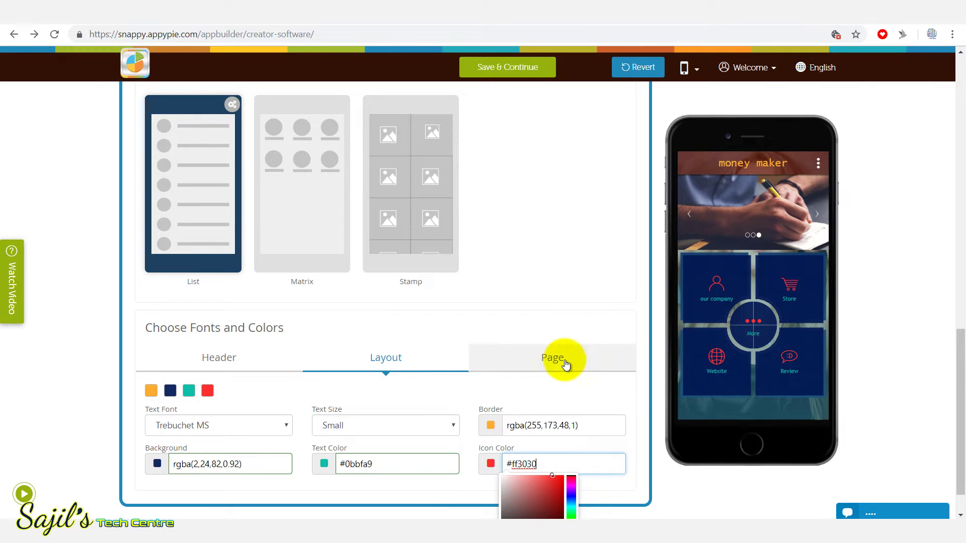
Look through the page font and colour settings, then return to the Layout colours.
left_click(556, 359)
scroll(510, 417, "down", 1)
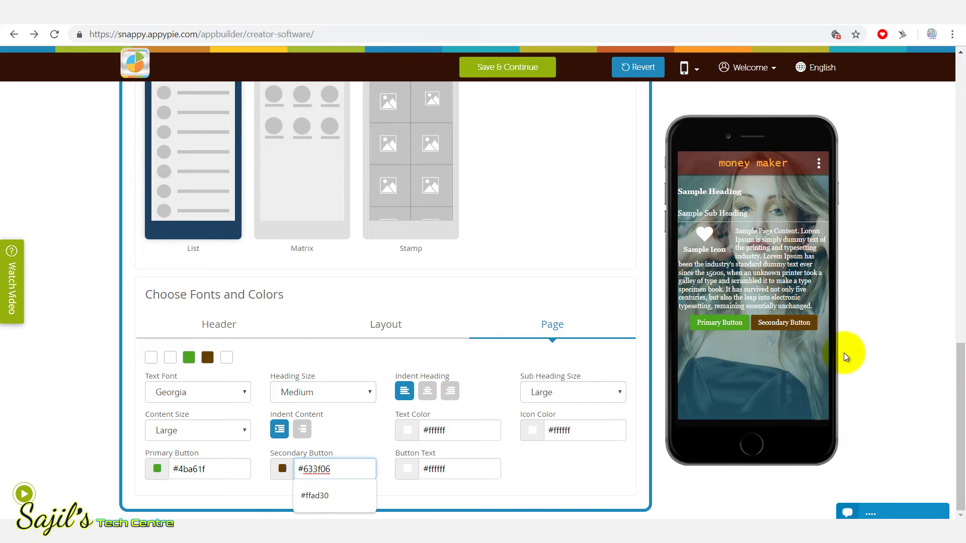
left_click(446, 467)
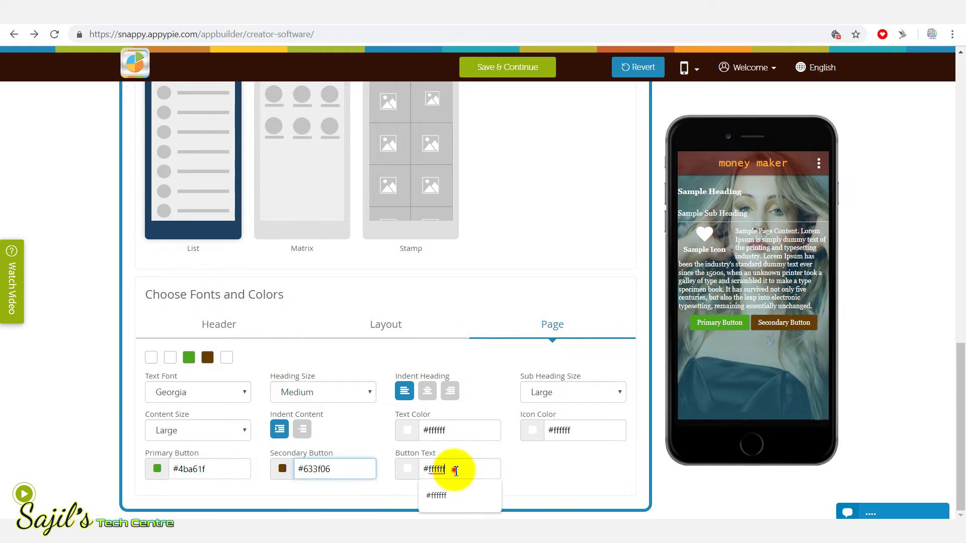
left_click(410, 331)
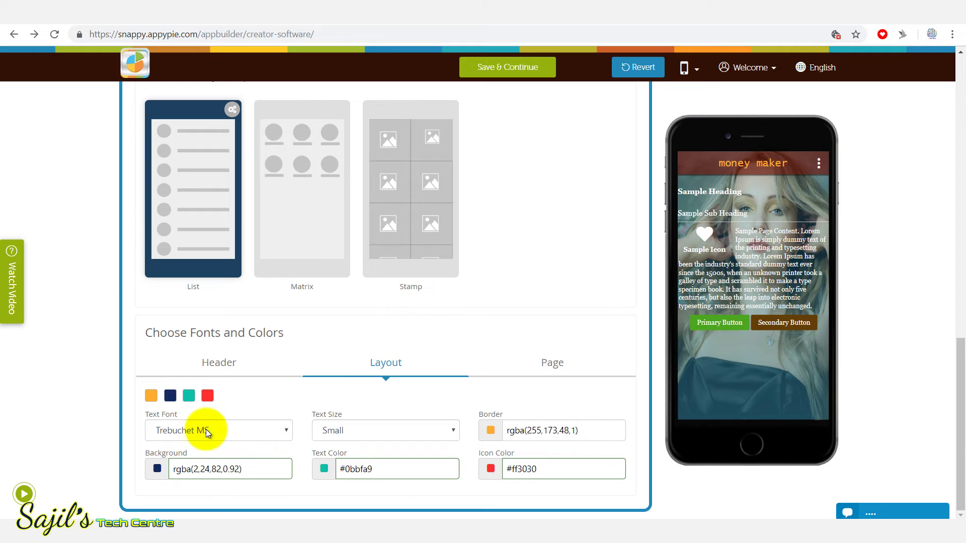
left_click(608, 468)
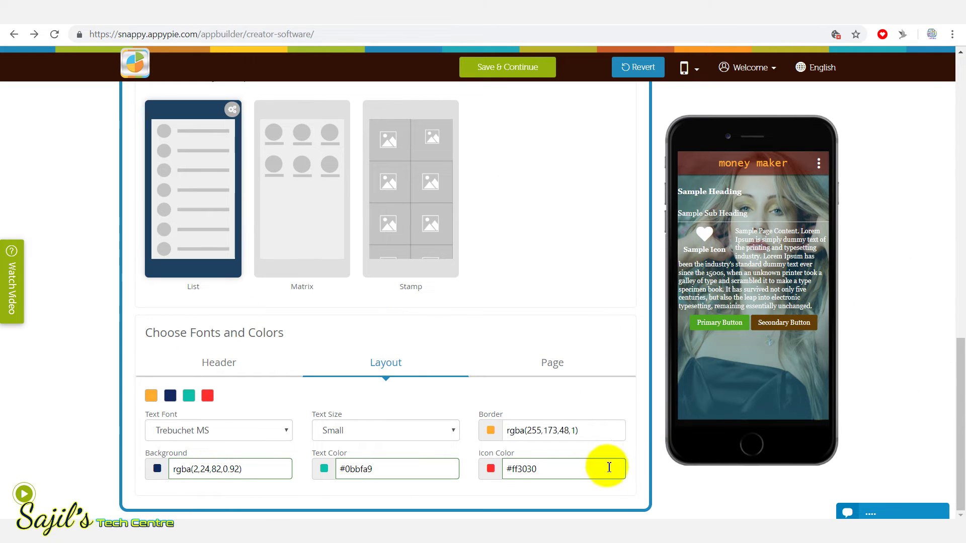
Set layout text colour to aqua #27f5db and border to green rgba(11,120,15,1).
left_click(456, 471)
left_click(405, 475)
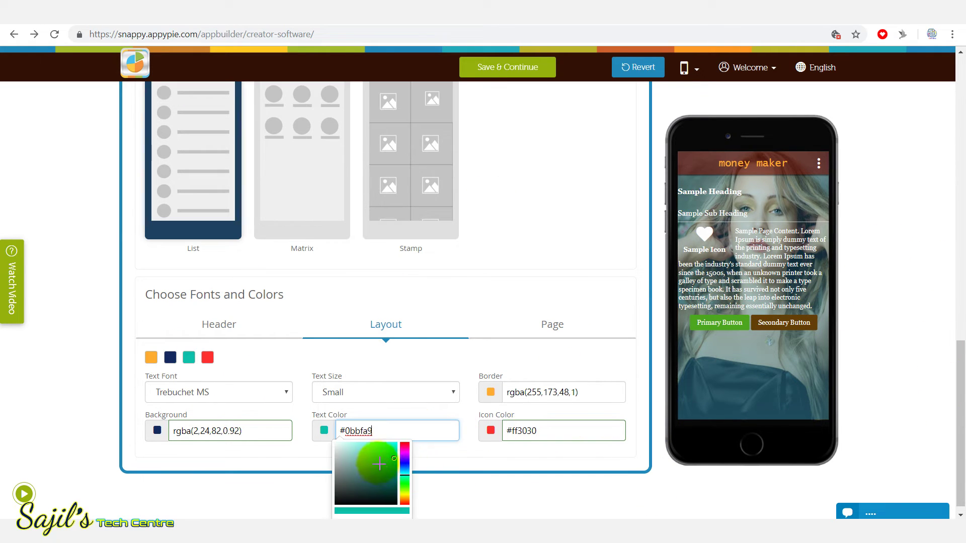
left_click_drag(377, 460, 388, 443)
left_click(587, 480)
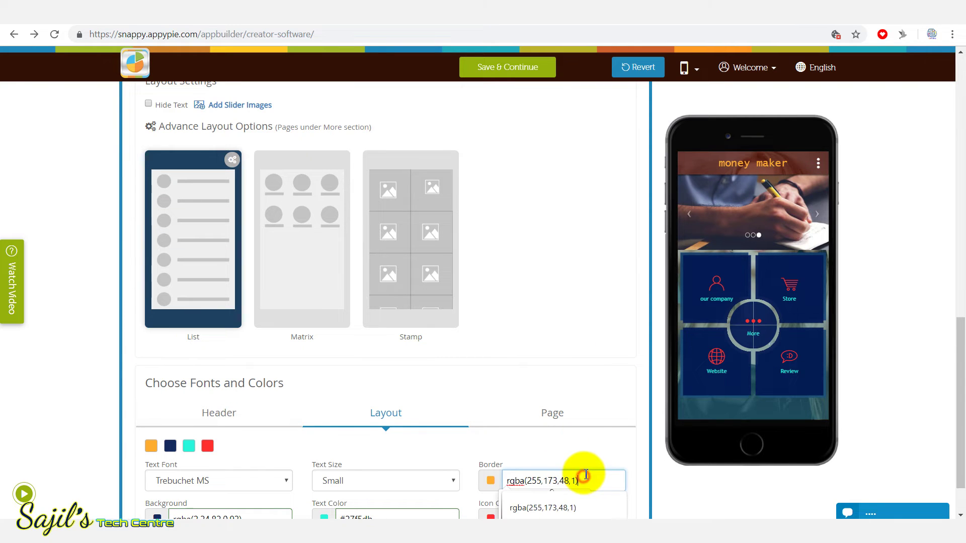
left_click(530, 508)
scroll(335, 306, "down", 1)
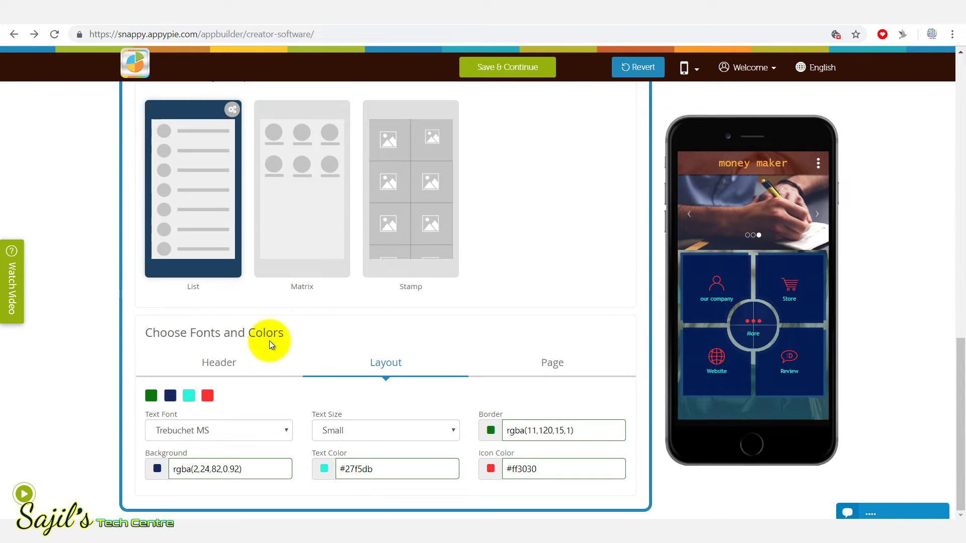
left_click_drag(959, 402, 963, 163)
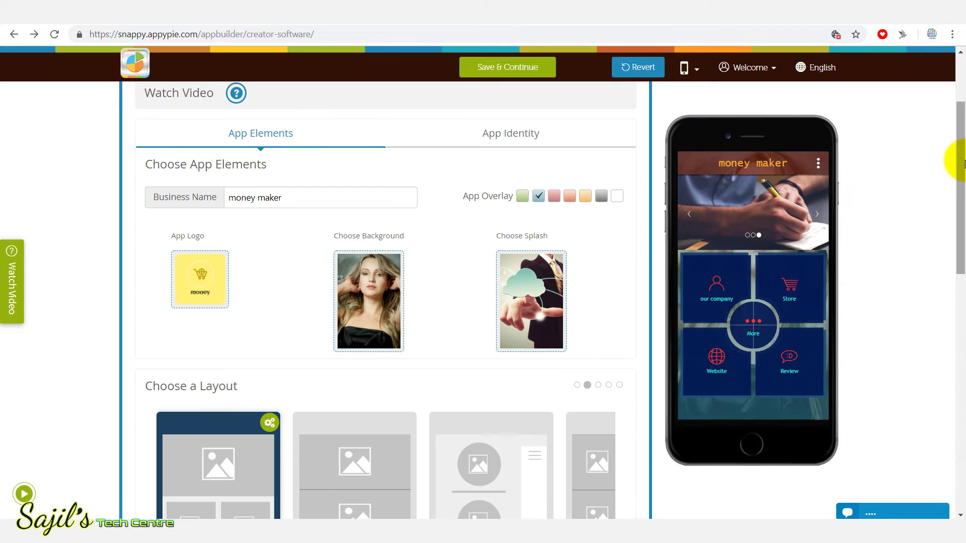
left_click(362, 306)
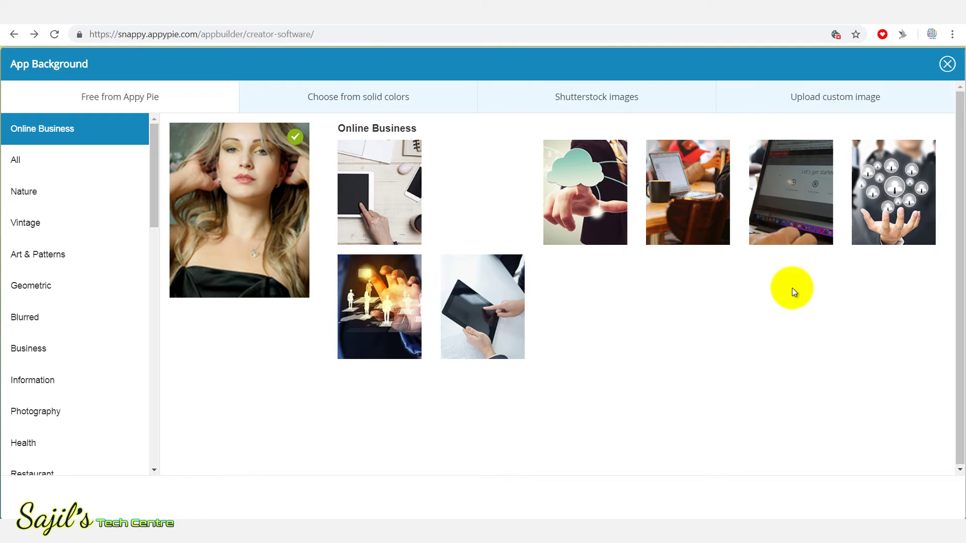
left_click(891, 216)
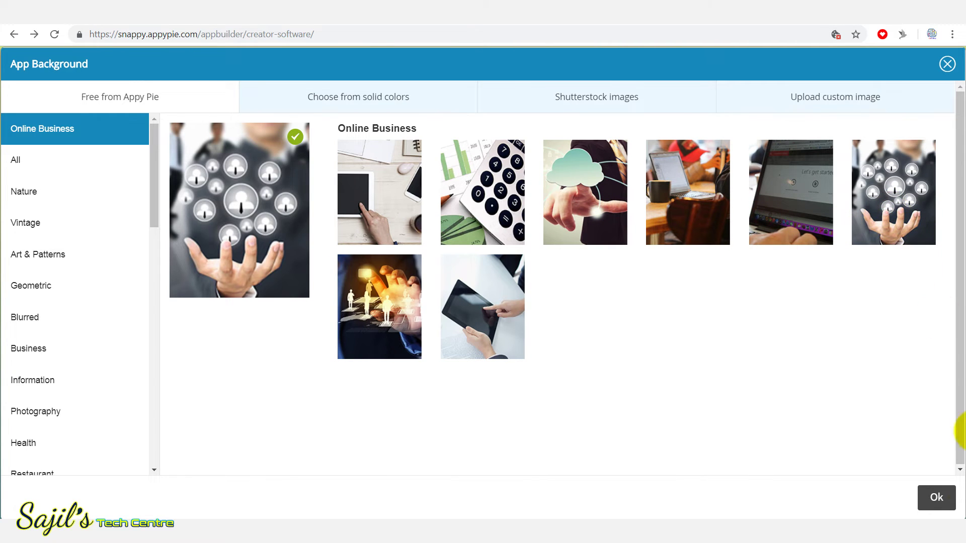
left_click(936, 498)
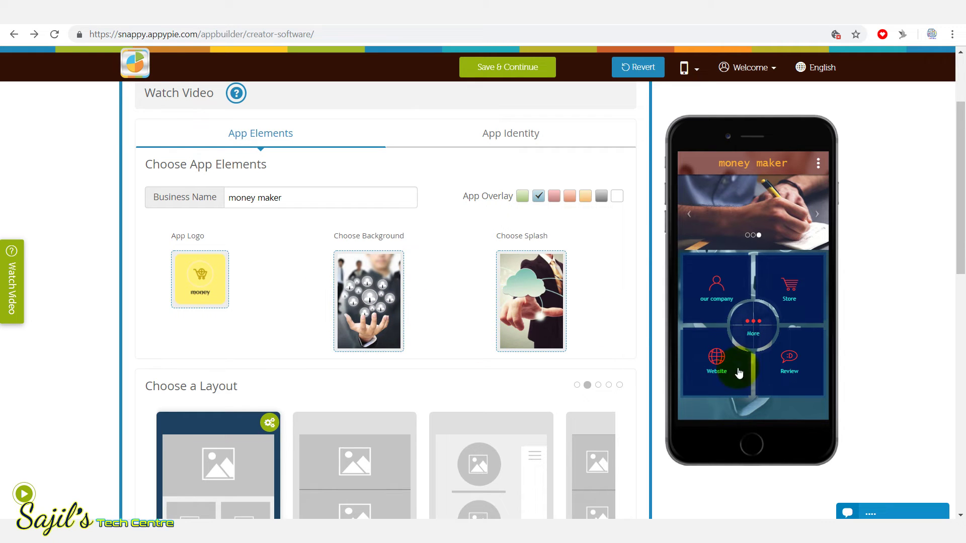
scroll(959, 226, "up", 3)
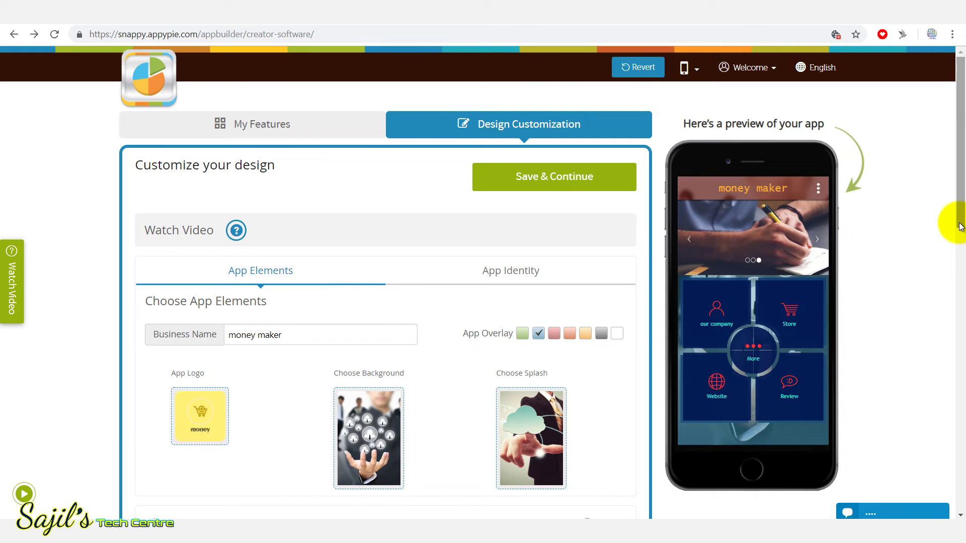
Replace the app logo with the dark navy money icon from the App Icon gallery.
left_click_drag(958, 149, 948, 230)
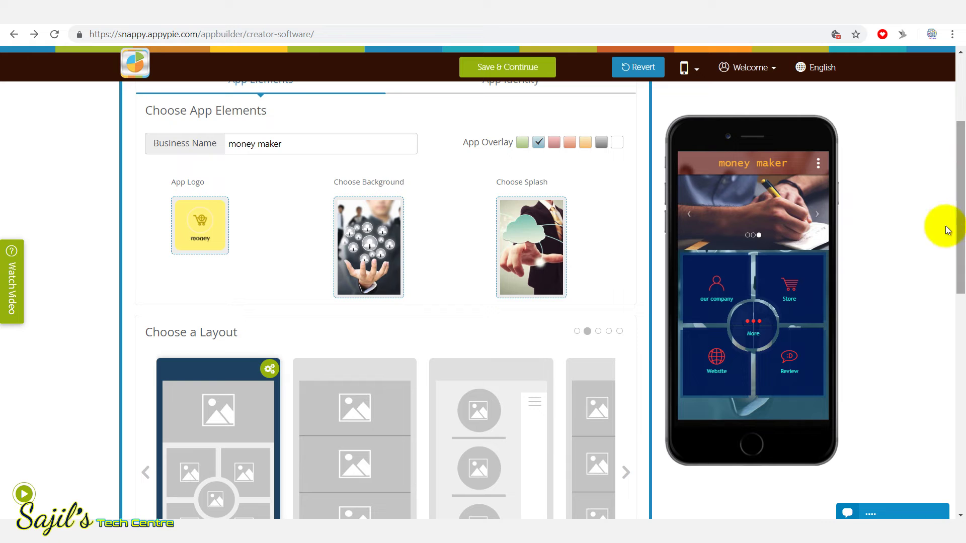
left_click_drag(195, 186, 222, 233)
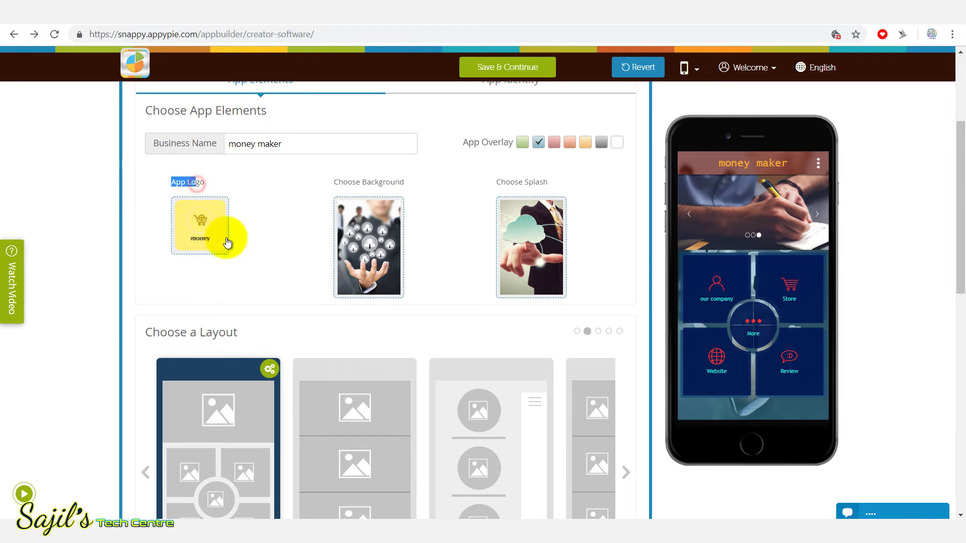
left_click(207, 235)
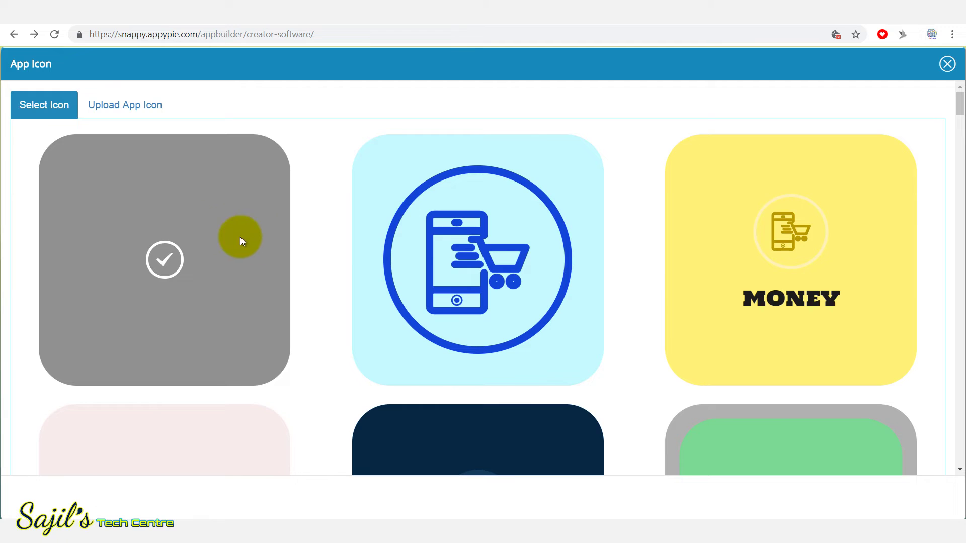
left_click_drag(959, 108, 960, 121)
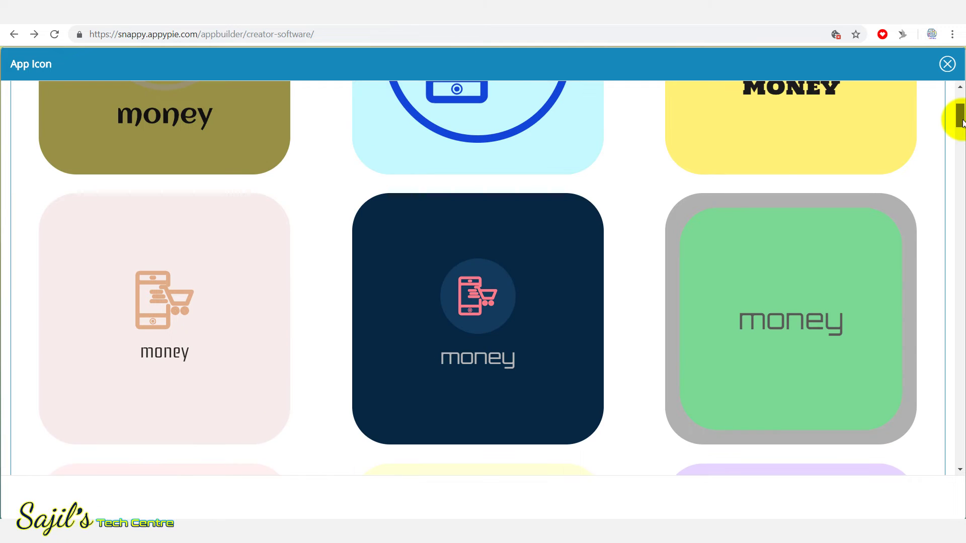
left_click(459, 332)
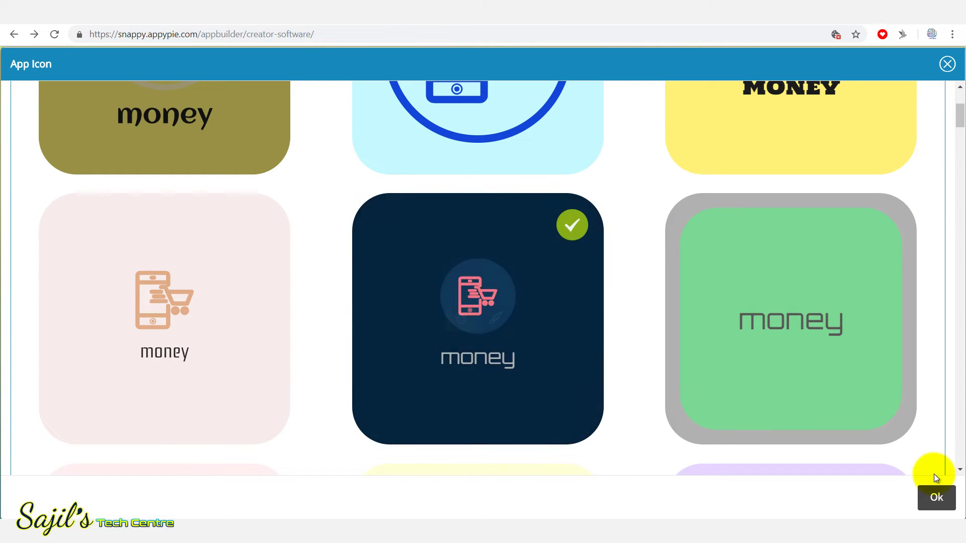
left_click(936, 500)
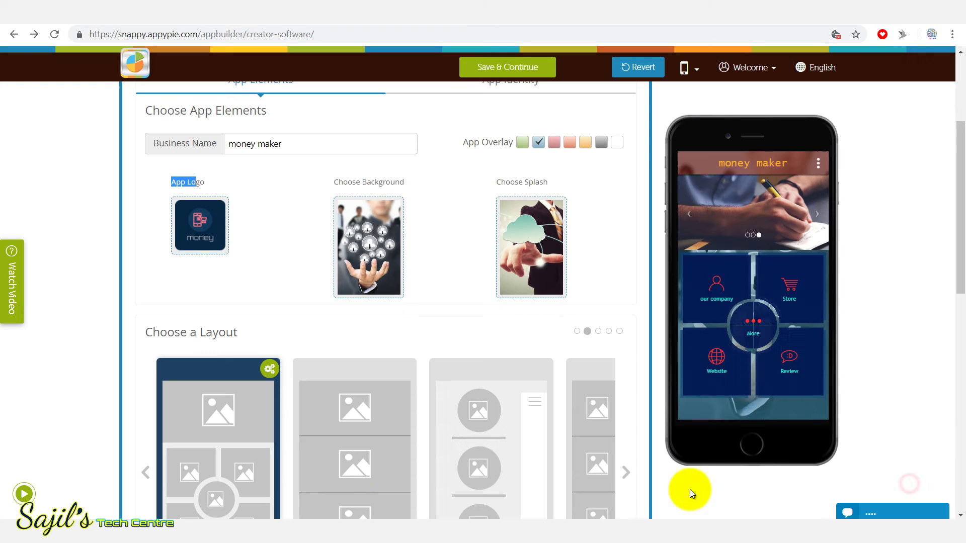
left_click_drag(204, 261, 239, 263)
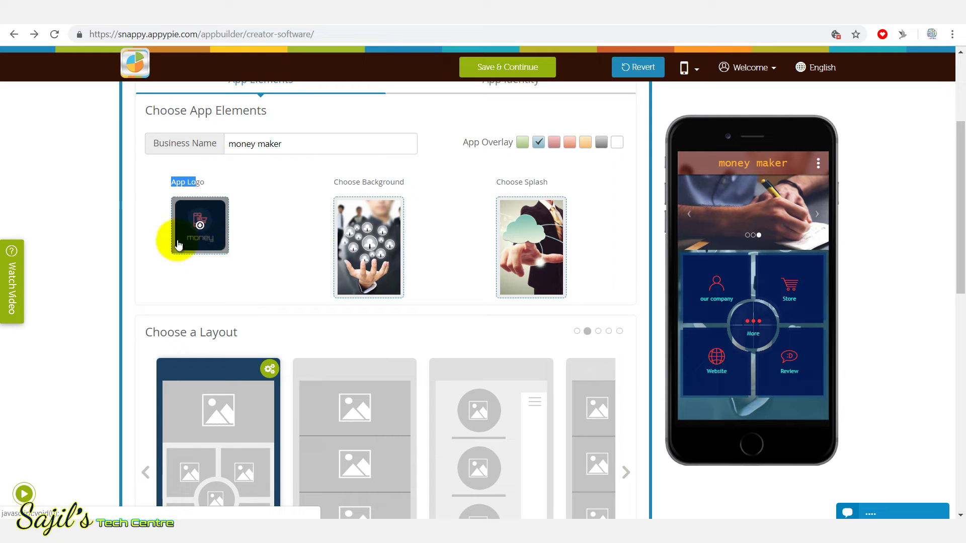
left_click(213, 289)
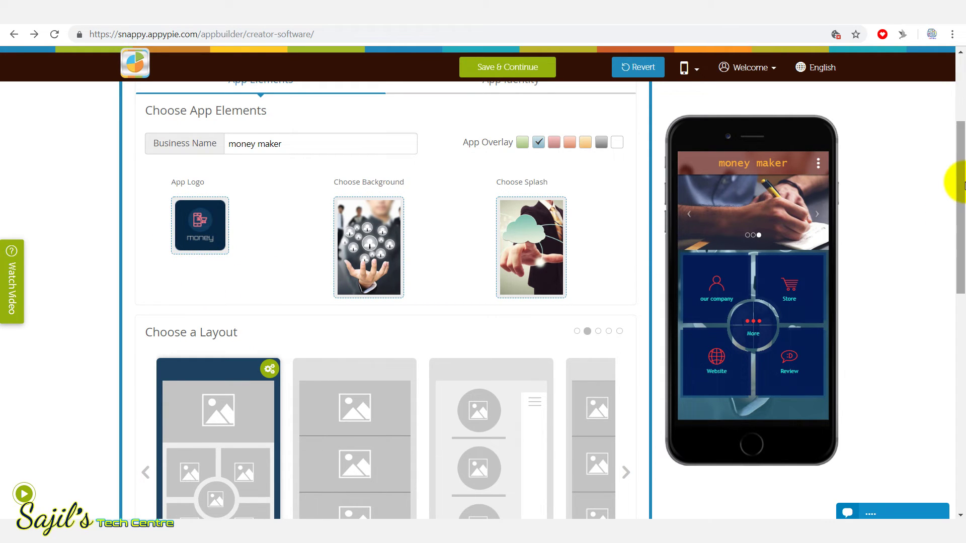
mouse_move(957, 173)
left_mouse_down()
mouse_move(962, 376)
mouse_move(960, 181)
left_mouse_up()
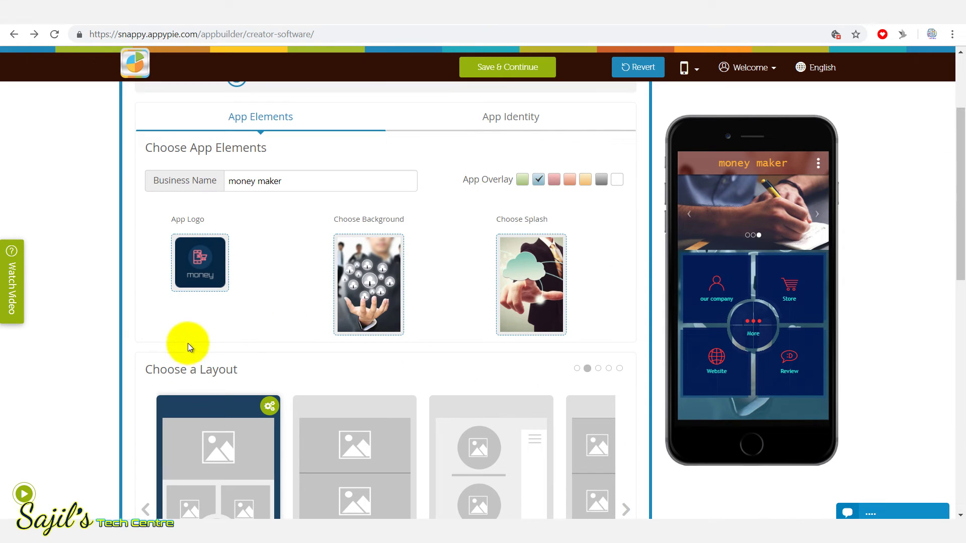
mouse_move(216, 282)
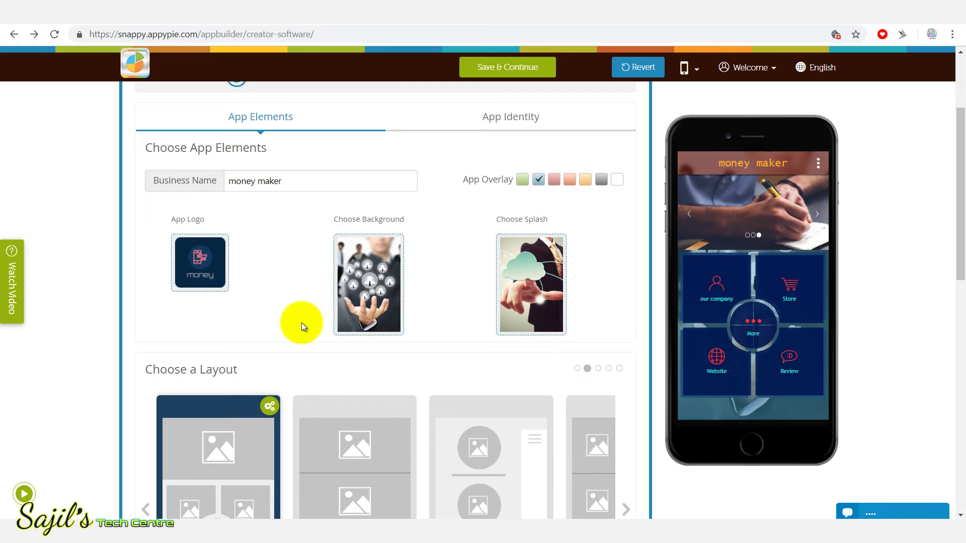
scroll(282, 306, "down", 7)
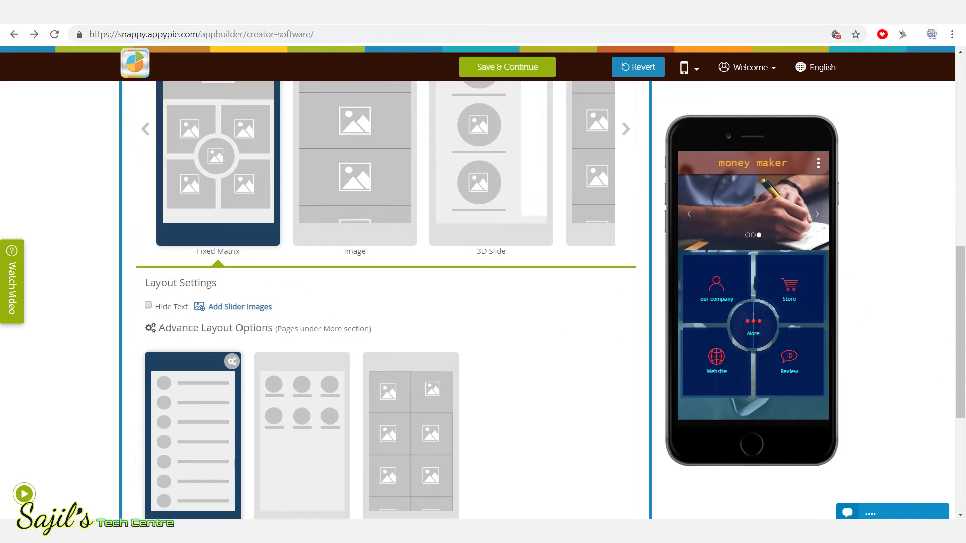
left_click(803, 384)
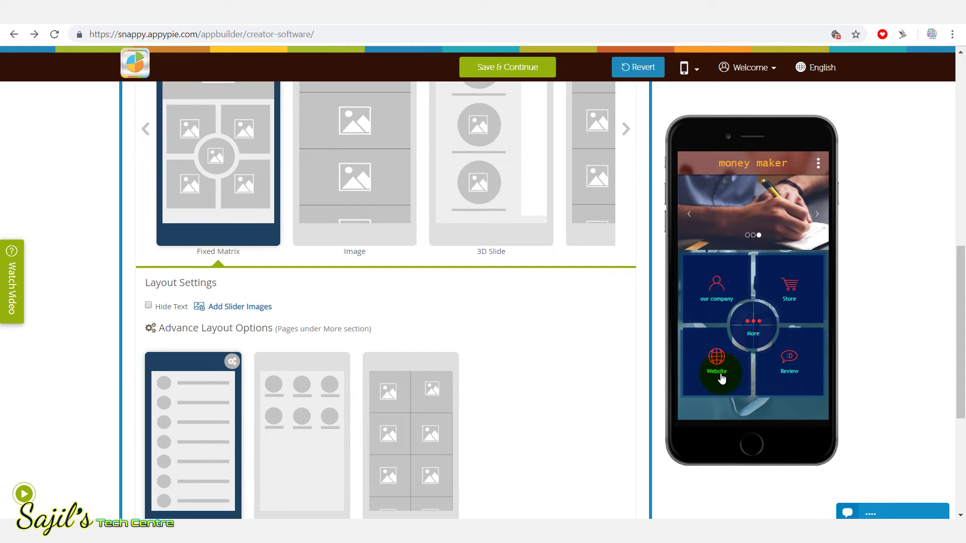
Review the app's seven pages and Add App Features, then save the money maker app.
left_click(788, 375)
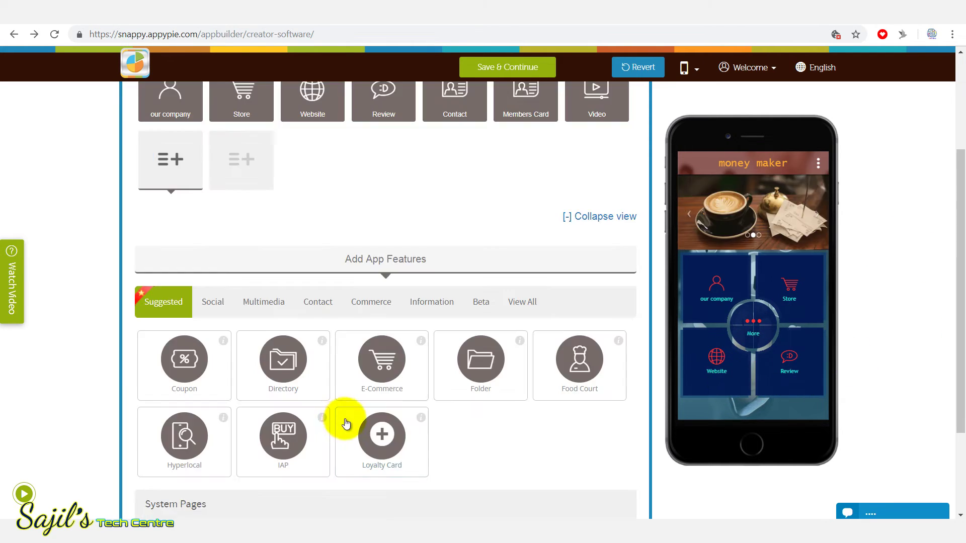
mouse_move(337, 425)
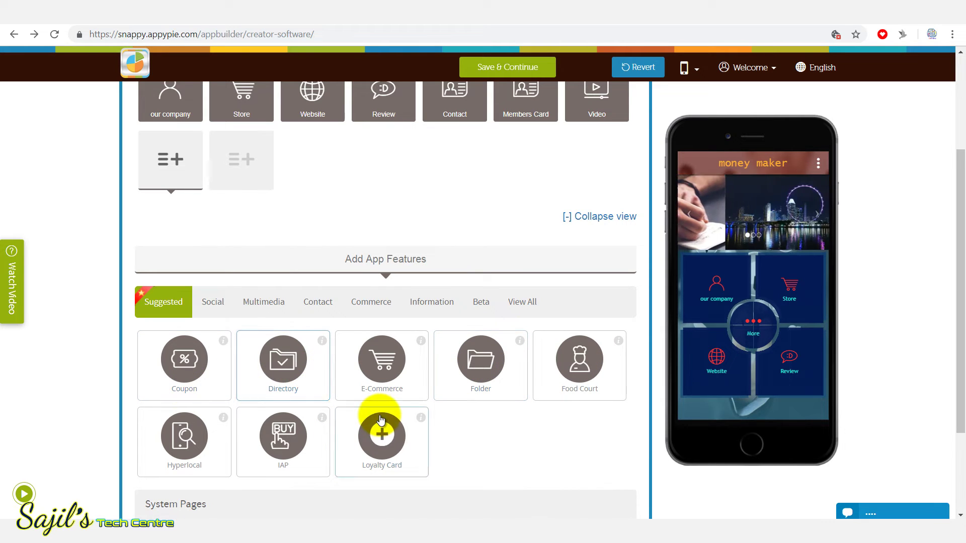
mouse_move(382, 420)
mouse_move(189, 395)
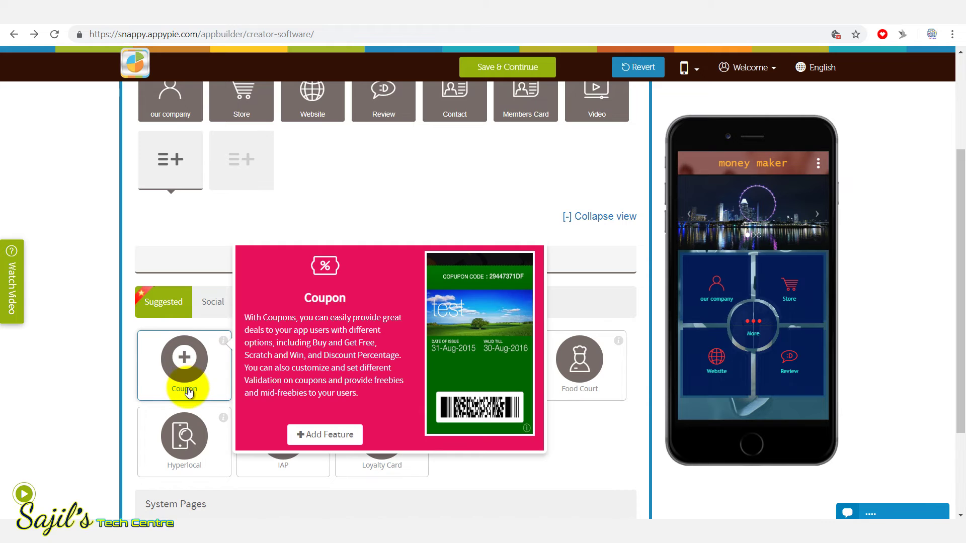
scroll(372, 270, "up", 2)
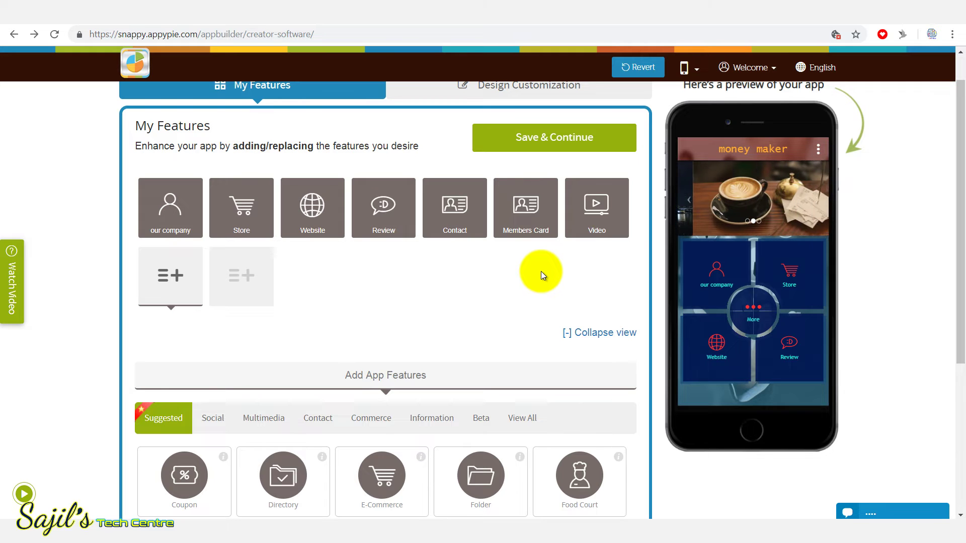
left_click_drag(963, 174, 959, 308)
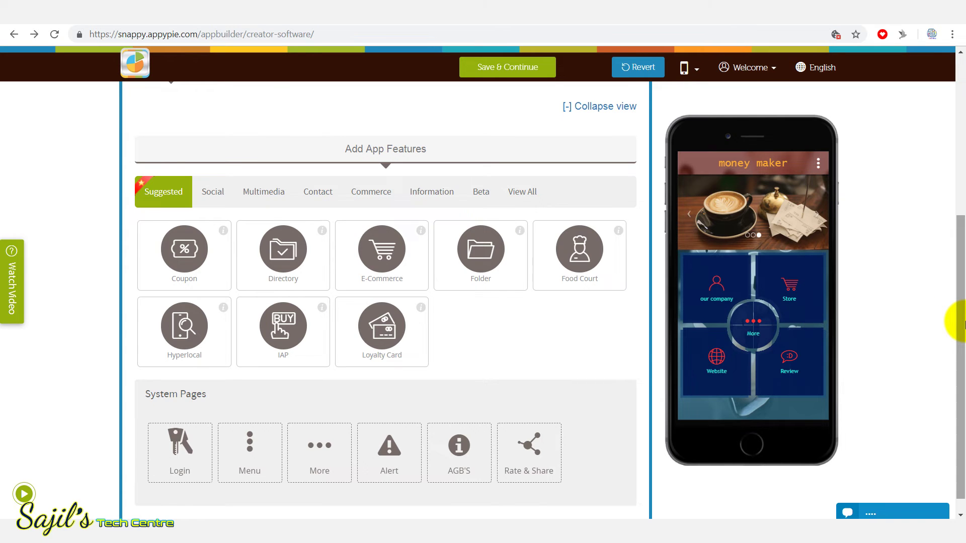
left_click_drag(963, 325, 963, 244)
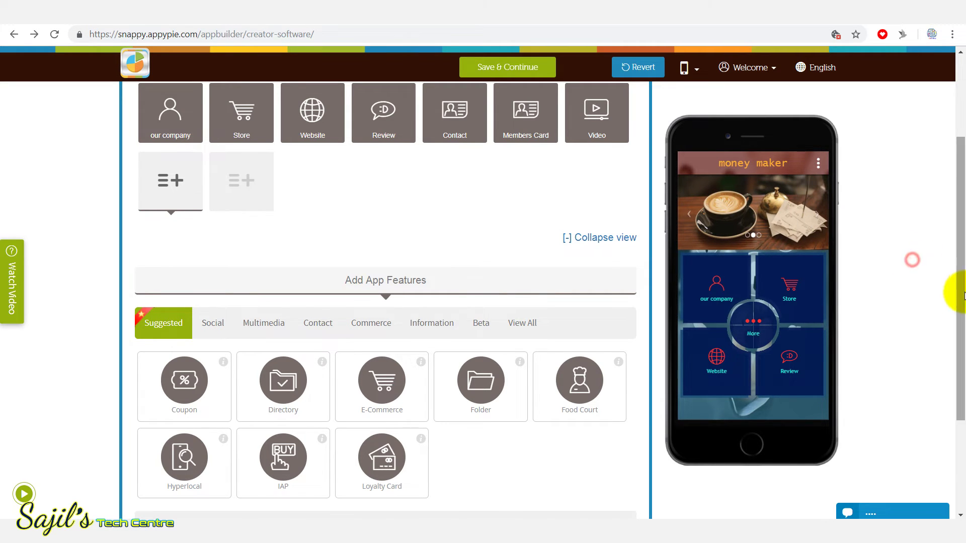
scroll(956, 255, "up", 2)
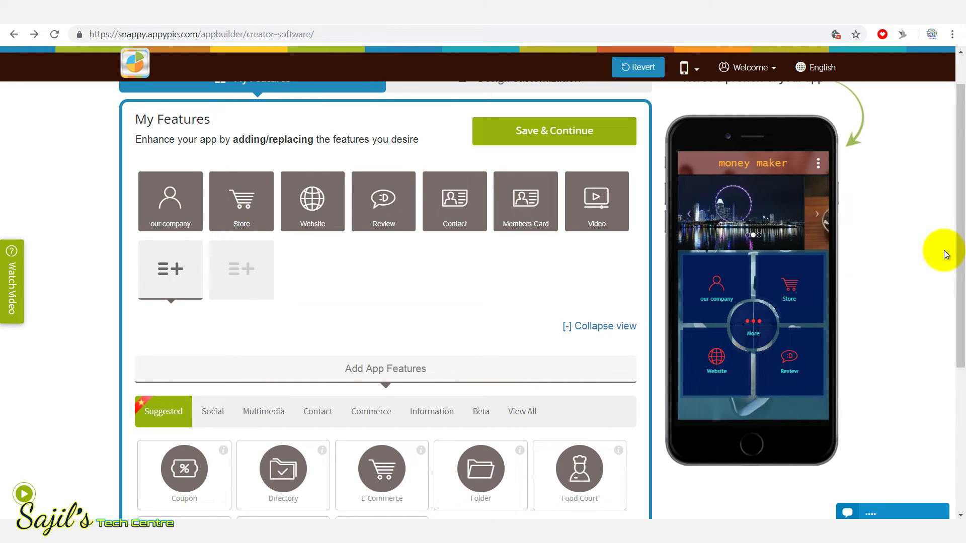
scroll(941, 266, "down", 1)
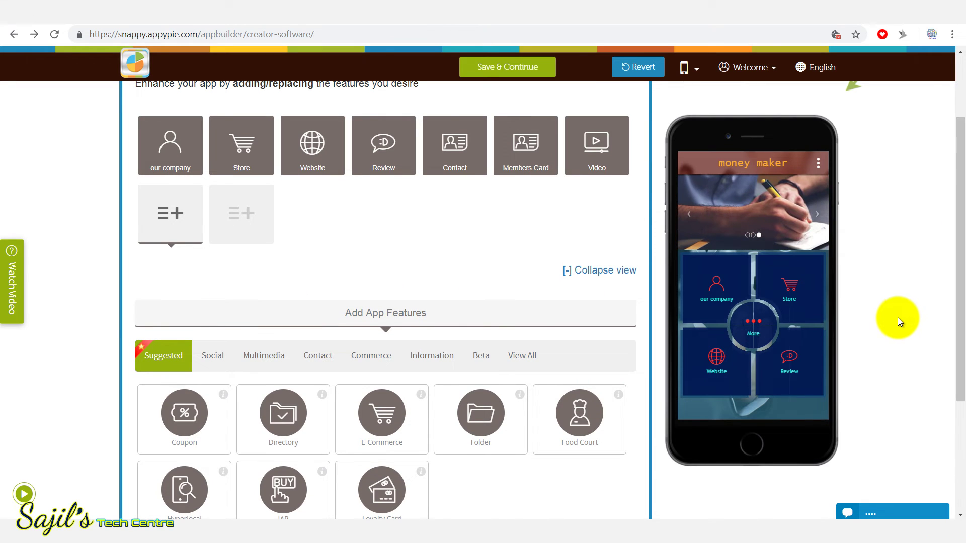
left_click_drag(960, 276, 960, 405)
scroll(961, 405, "up", 5)
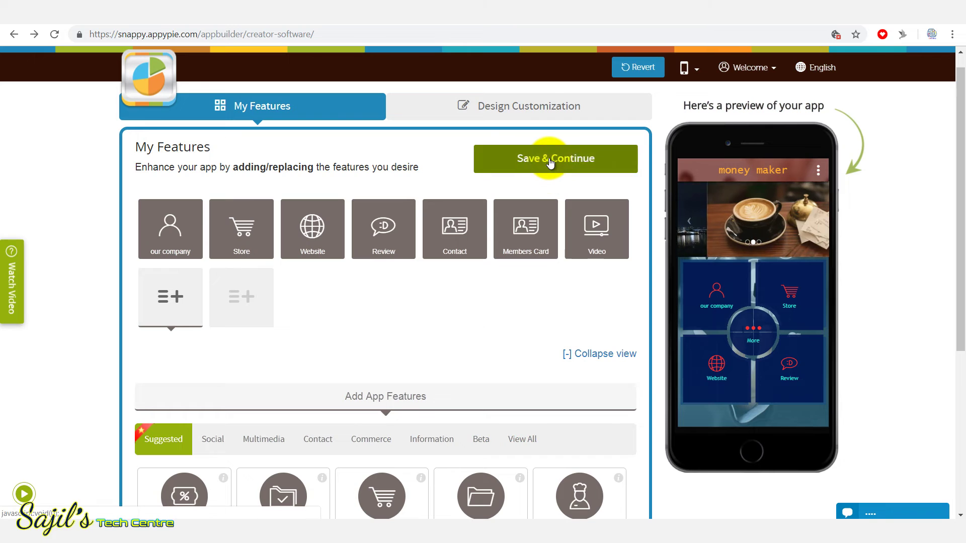
left_click(548, 158)
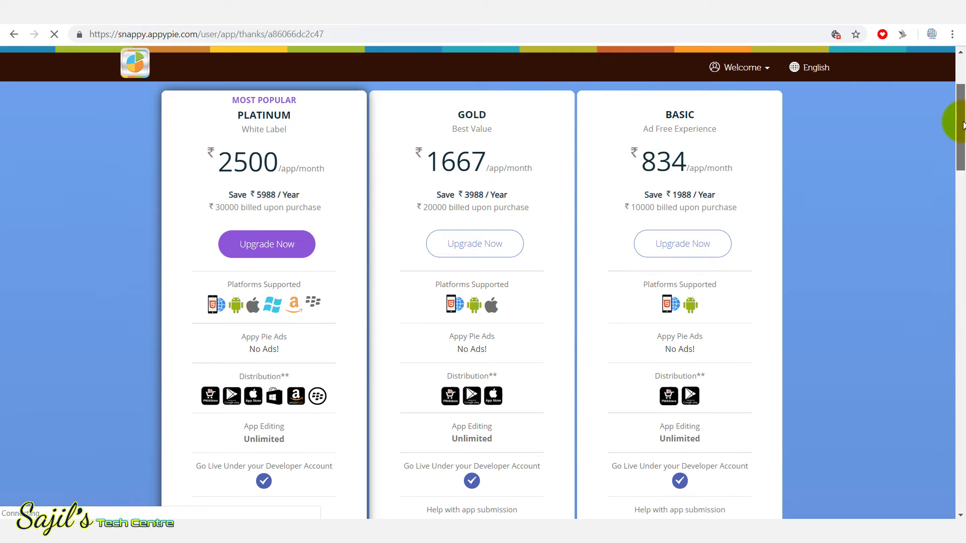
Review the Basic plan's monthly price and scroll through the plan features.
scroll(961, 125, "up", 1)
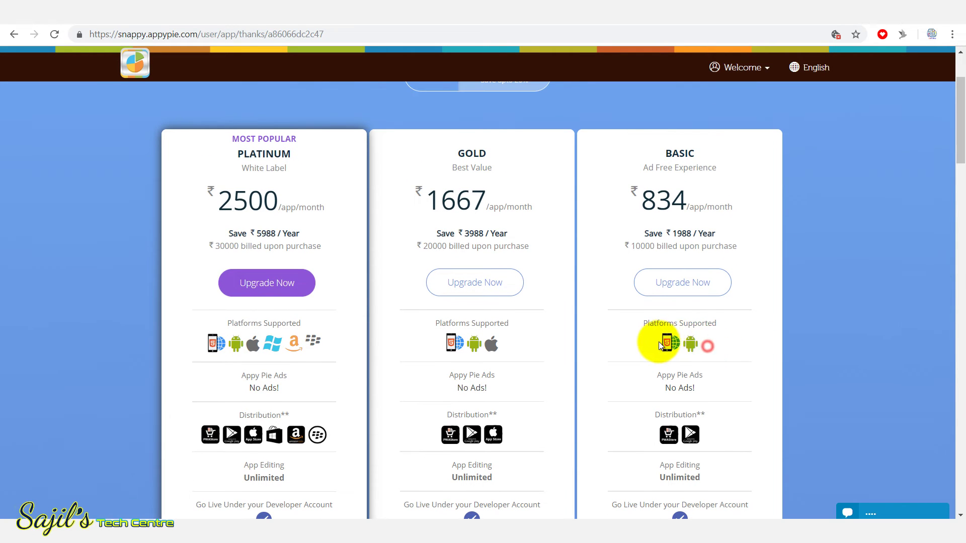
left_click_drag(745, 215, 613, 197)
left_click(735, 207)
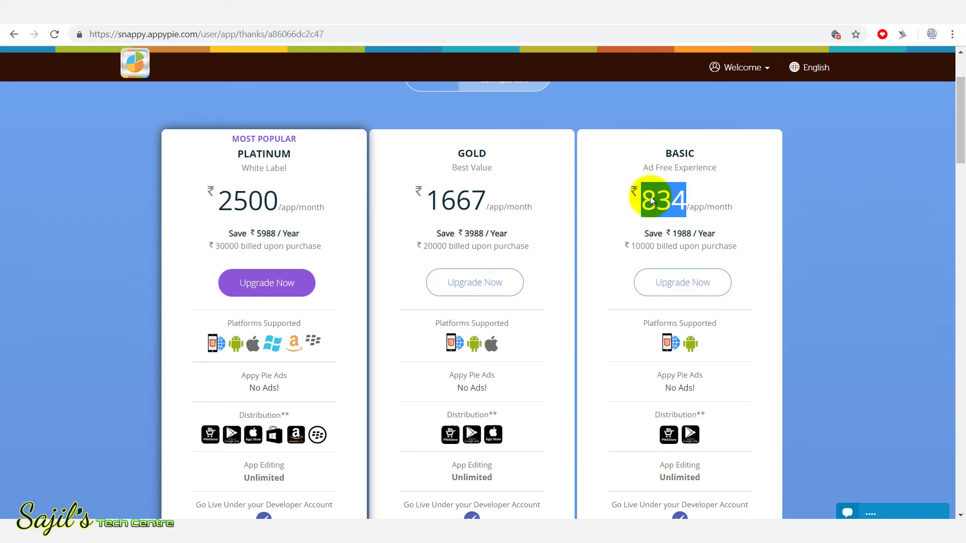
mouse_move(487, 328)
left_click(493, 344)
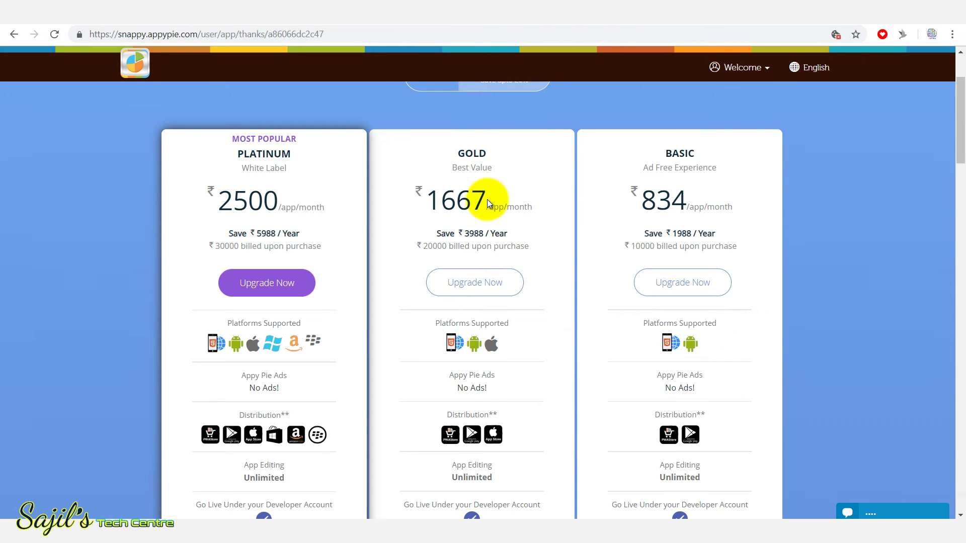
scroll(960, 107, "down", 4)
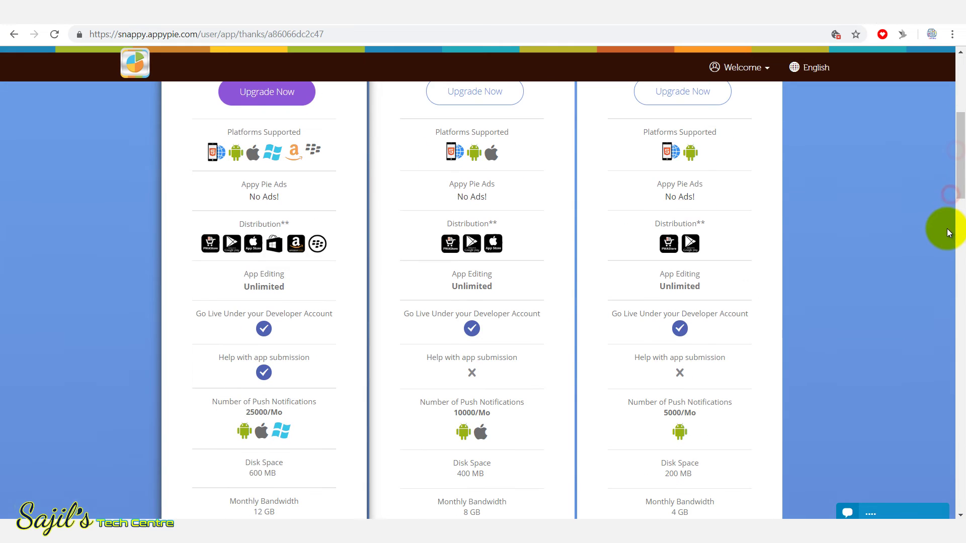
left_click_drag(938, 187, 931, 301)
left_click(917, 234)
left_click_drag(959, 157, 955, 306)
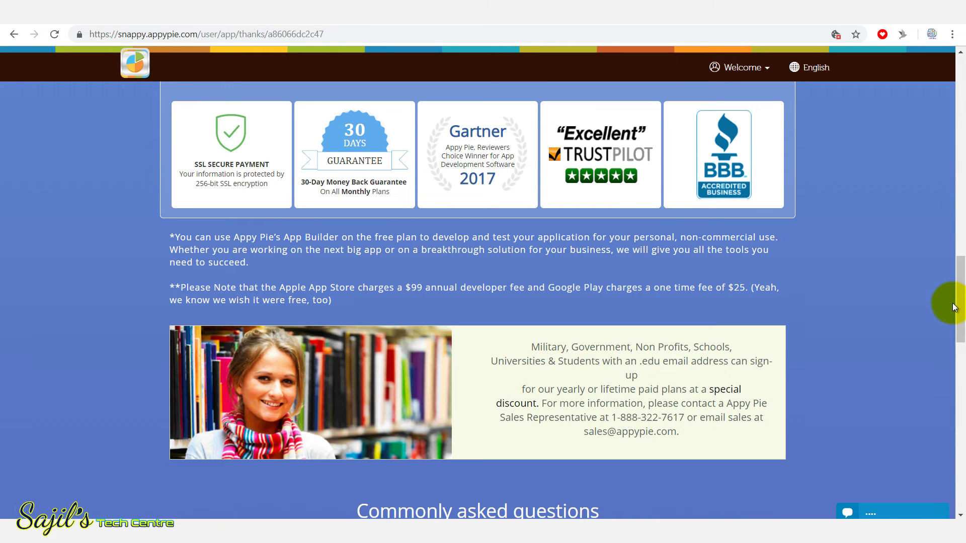
left_click_drag(956, 305, 939, 395)
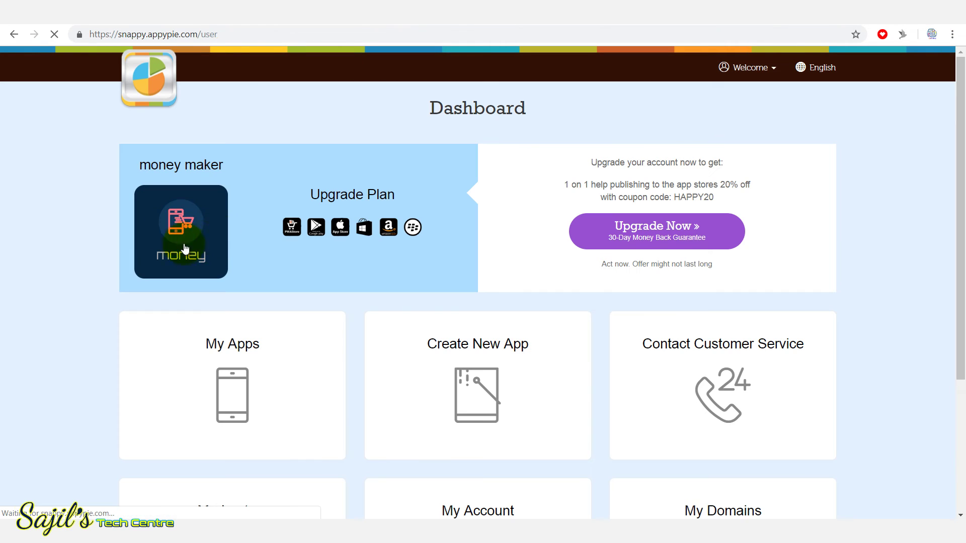
Open the app's upgrade page comparing the Platinum, Gold and Basic plans.
left_click(185, 248)
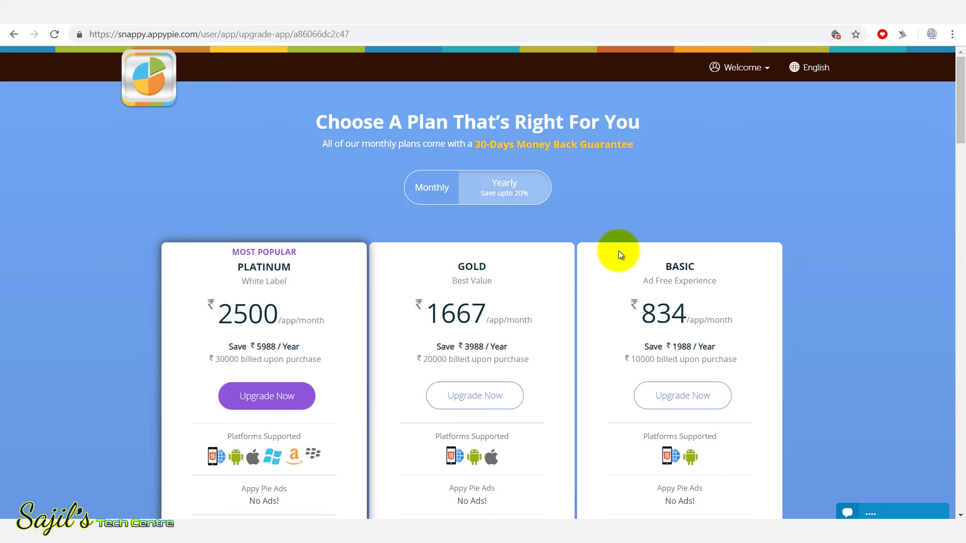
left_click_drag(959, 133, 962, 193)
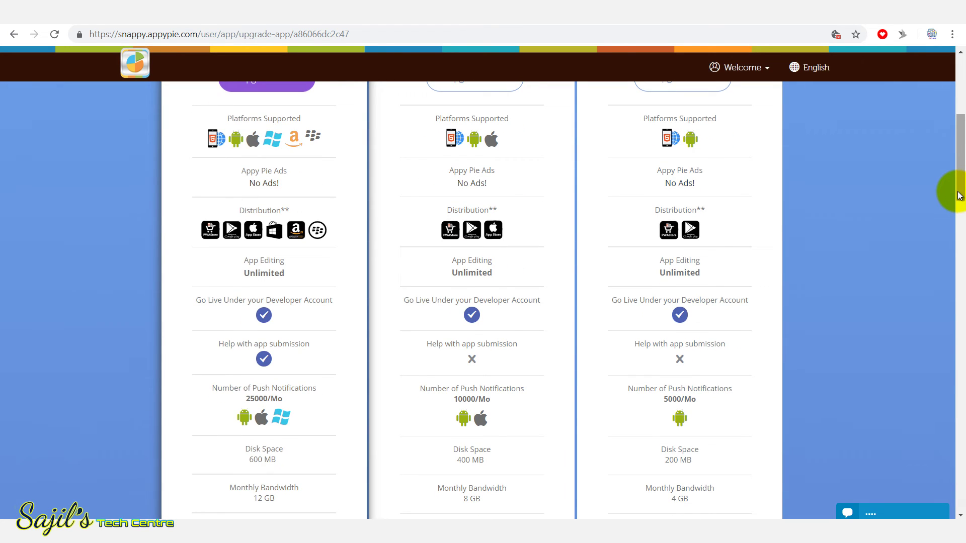
left_click_drag(957, 177, 959, 125)
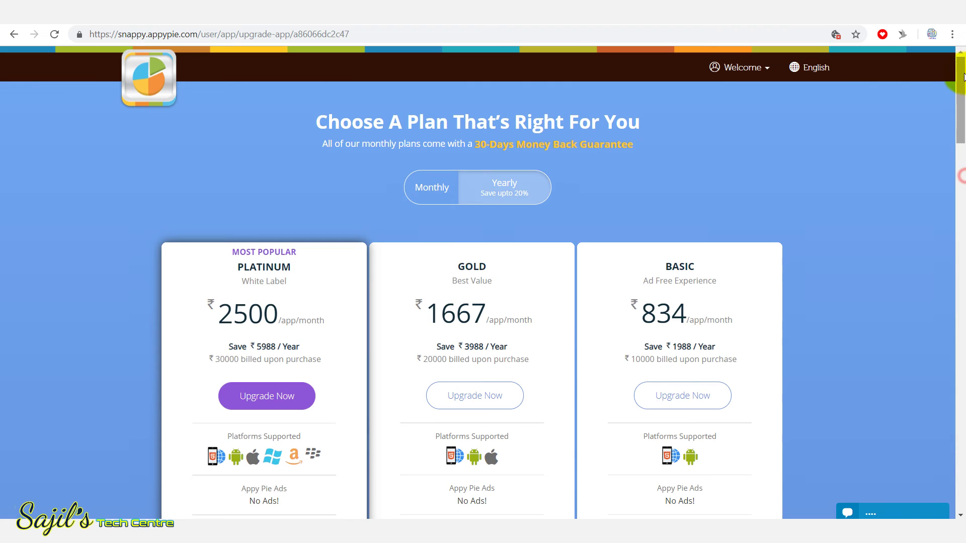
left_click(737, 67)
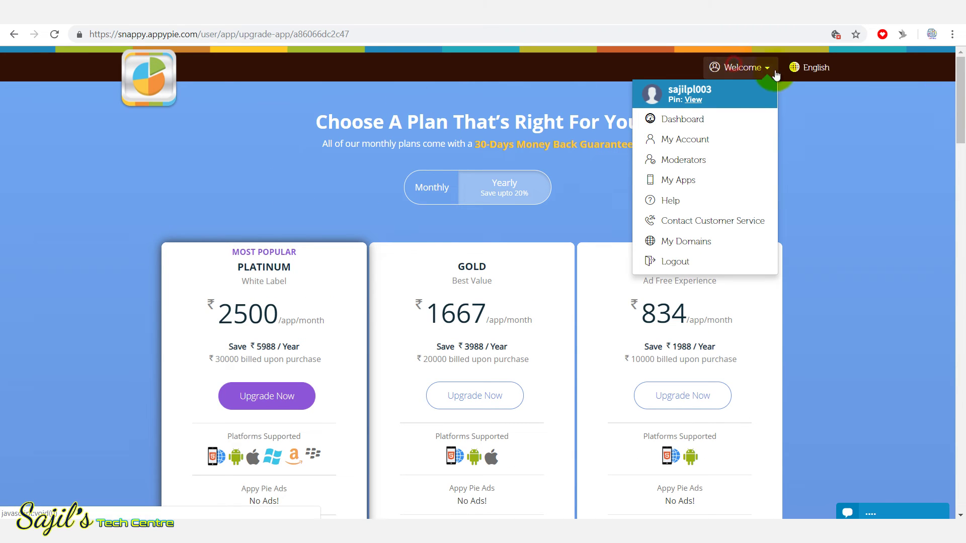
left_click(696, 120)
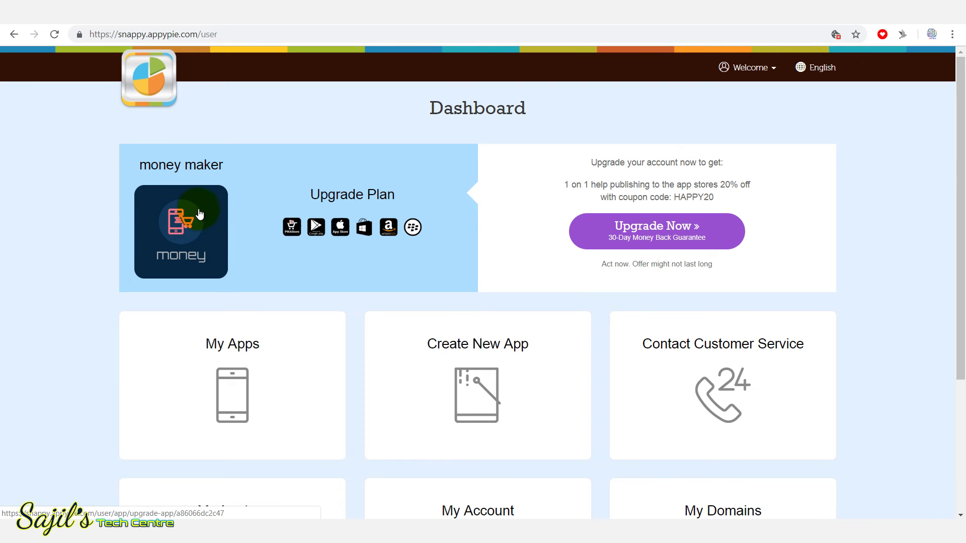
left_click(194, 231)
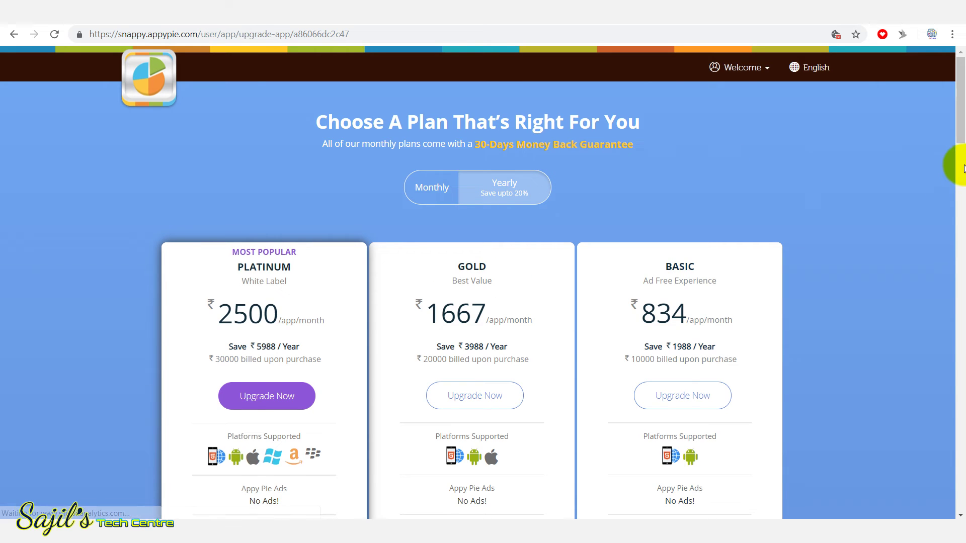
left_click_drag(960, 163, 959, 478)
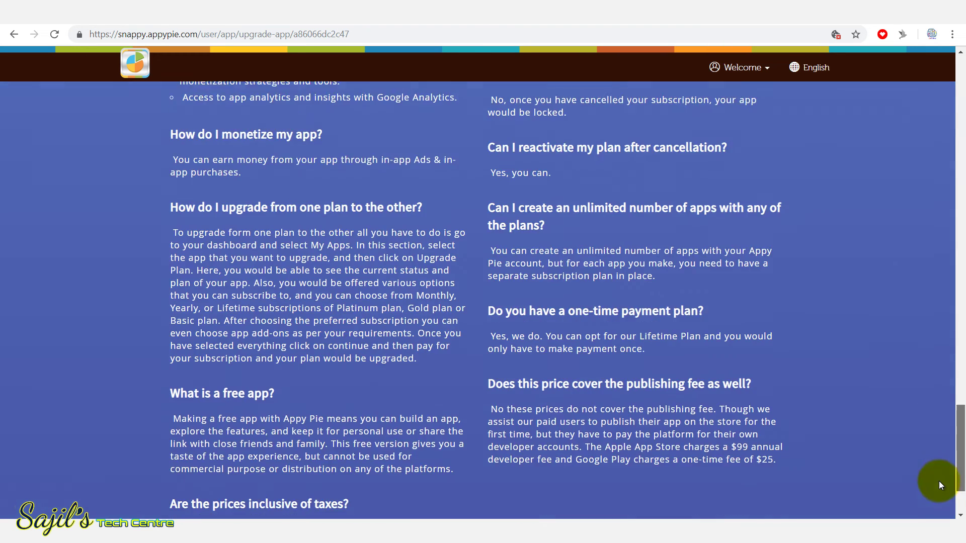
key("alt+Left")
left_click(191, 249)
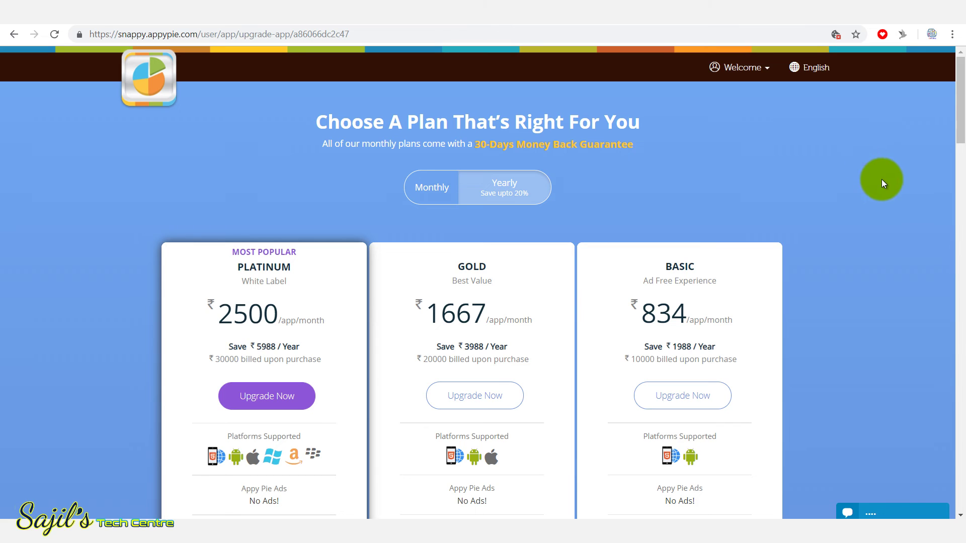
Browse the pricing cards and FAQ, noting Platinum at 2500/app/month, until the free-plan offer appears.
left_click(860, 157)
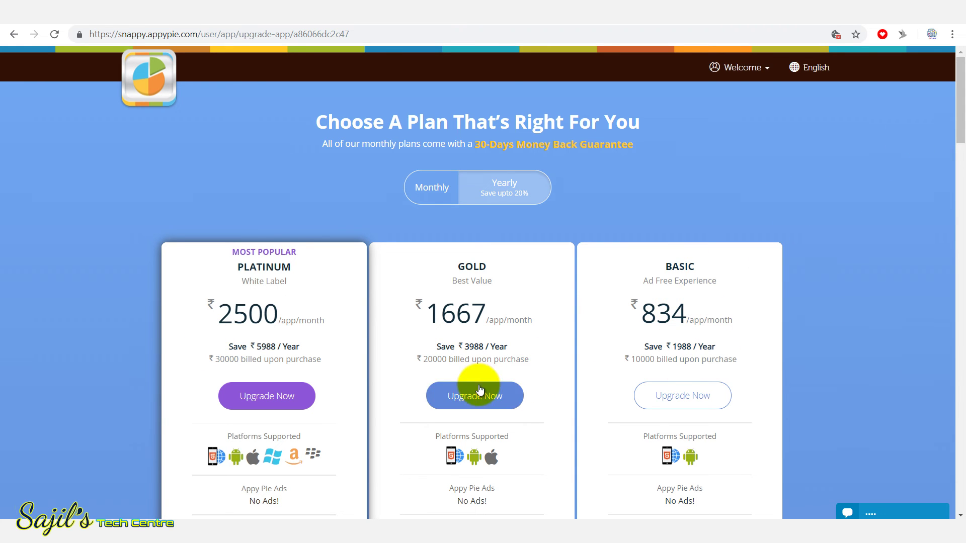
mouse_move(959, 123)
left_mouse_down()
mouse_move(952, 319)
mouse_move(960, 143)
mouse_move(949, 119)
left_mouse_up()
left_click(854, 280)
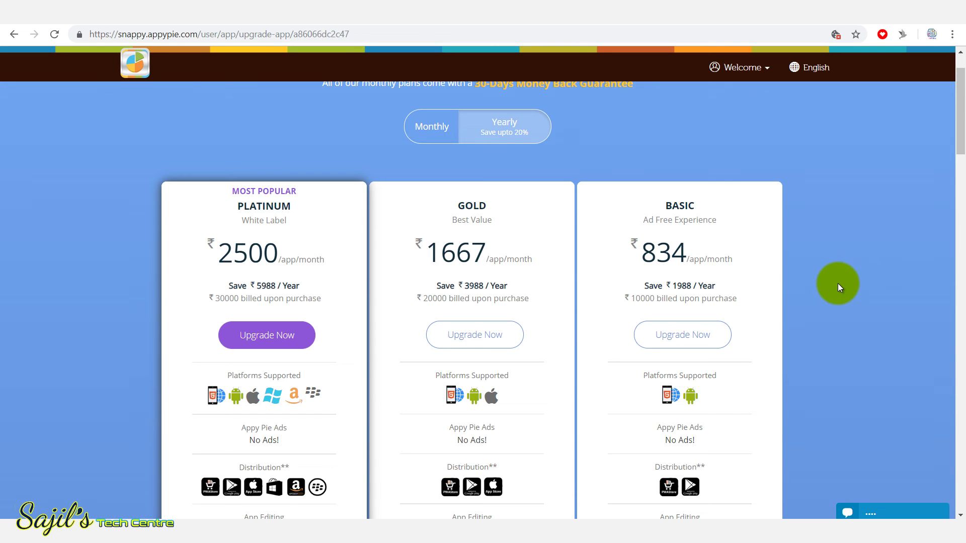
left_click_drag(955, 101, 944, 119)
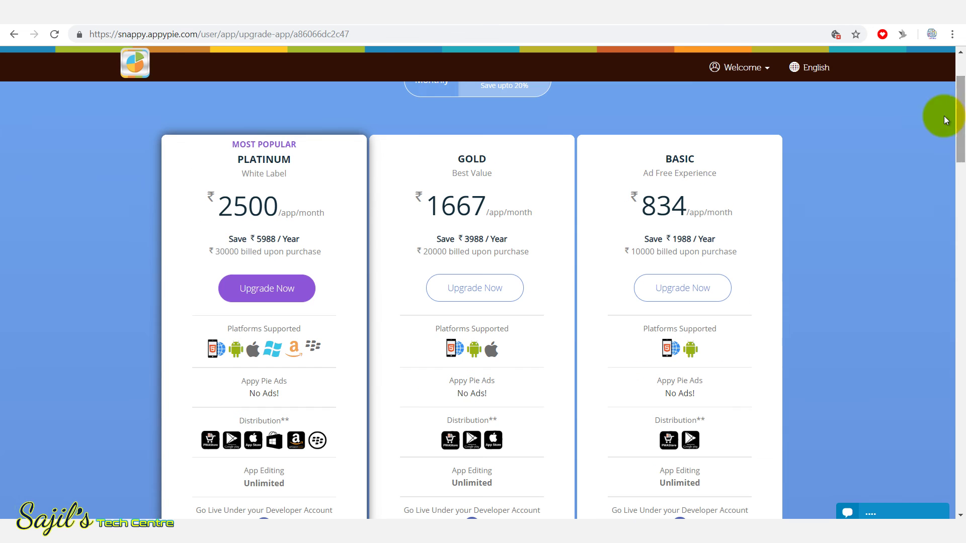
left_click_drag(333, 216, 212, 207)
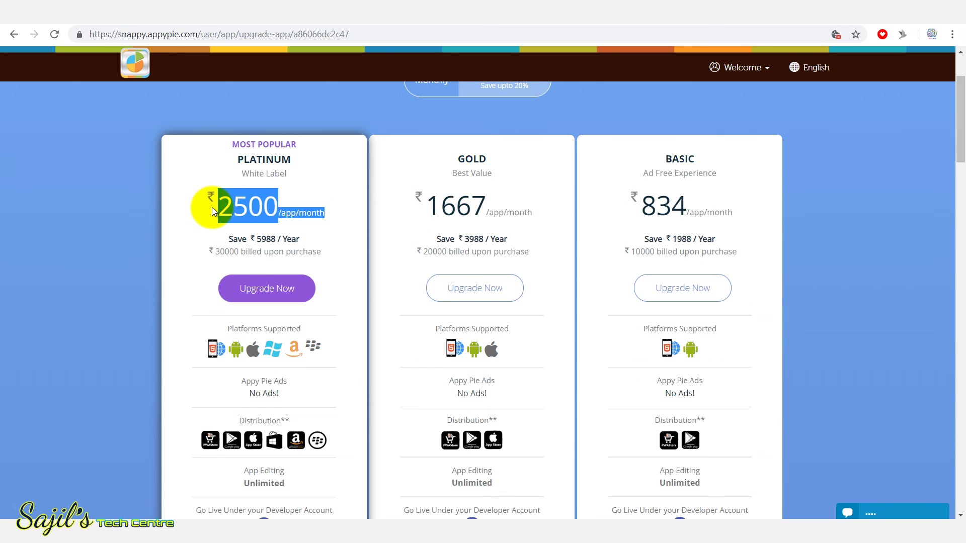
left_click(327, 261)
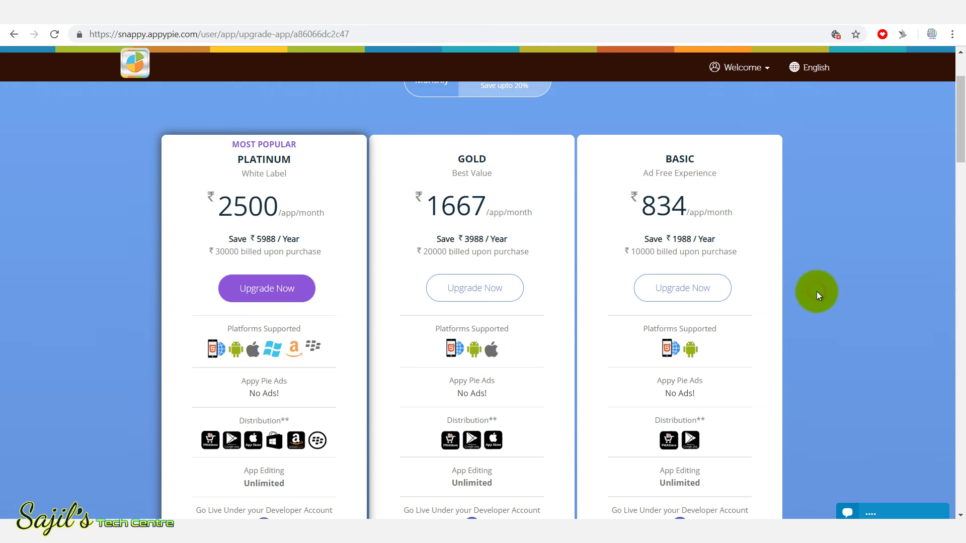
left_click_drag(955, 122, 960, 179)
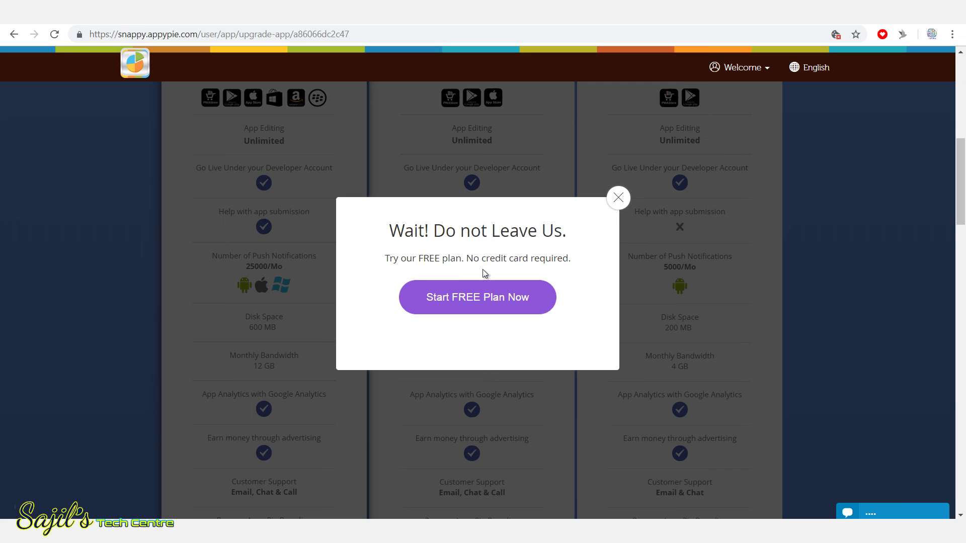
Start the free plan for money maker, check the QR code, and go to My Apps.
left_click(468, 301)
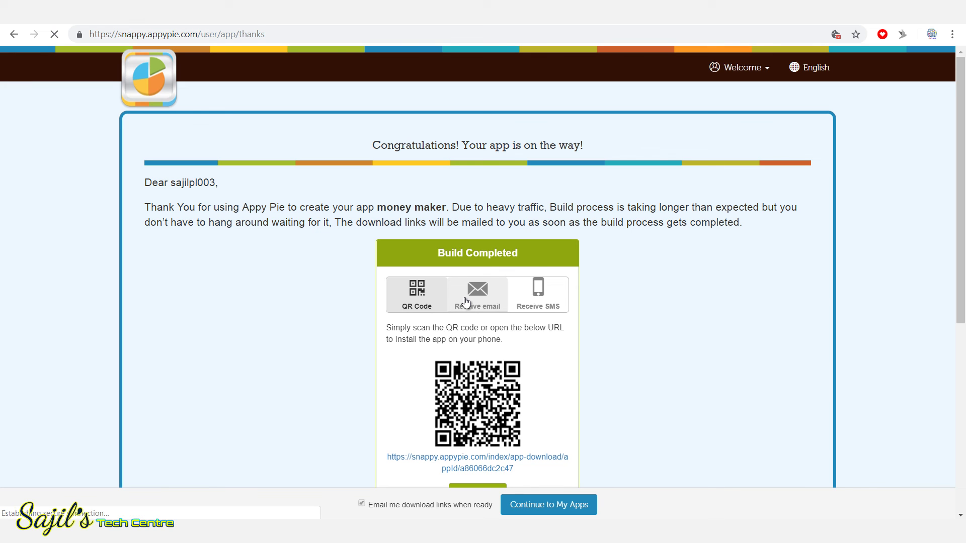
scroll(465, 302, "down", 7)
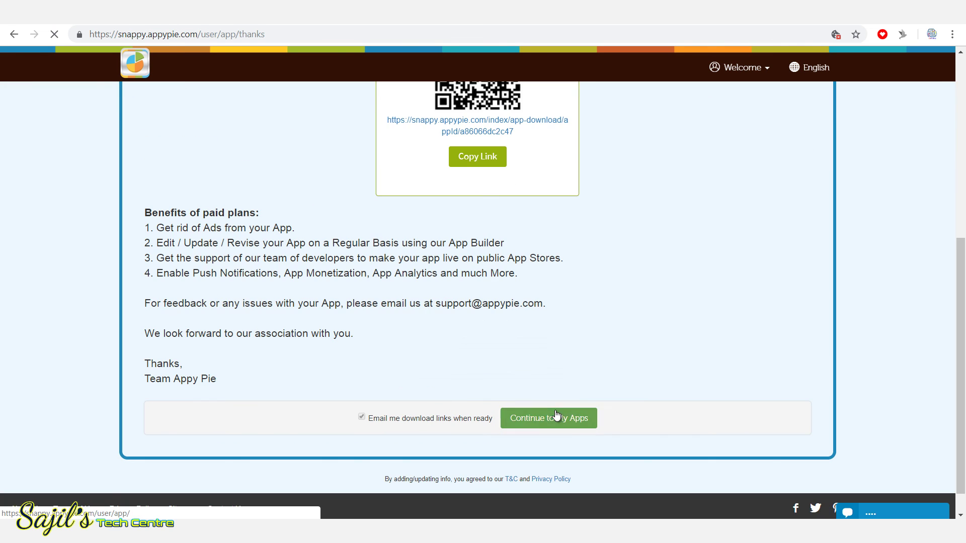
left_click(556, 415)
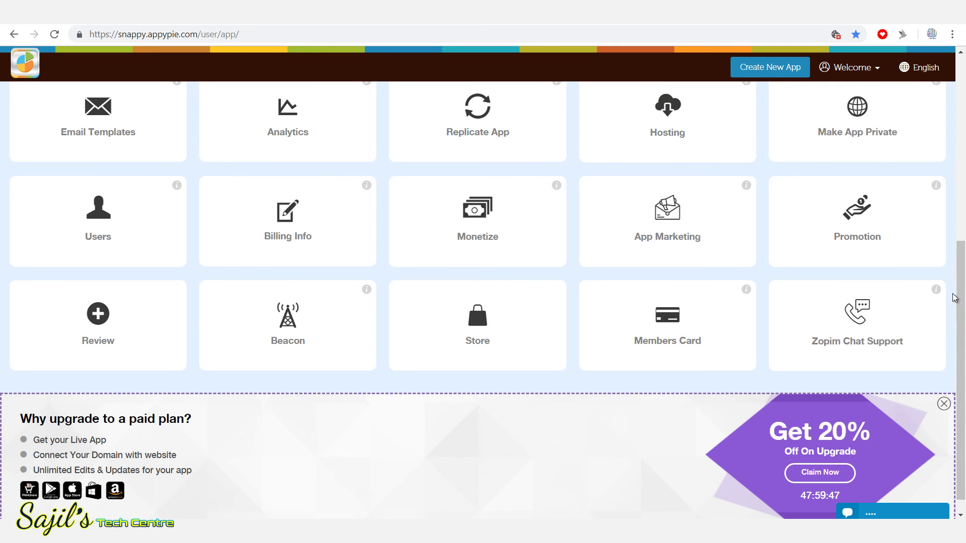
Open money maker's Monetize feature, bringing up the Platinum, Gold and Basic upgrade plans.
left_click_drag(954, 297, 954, 174)
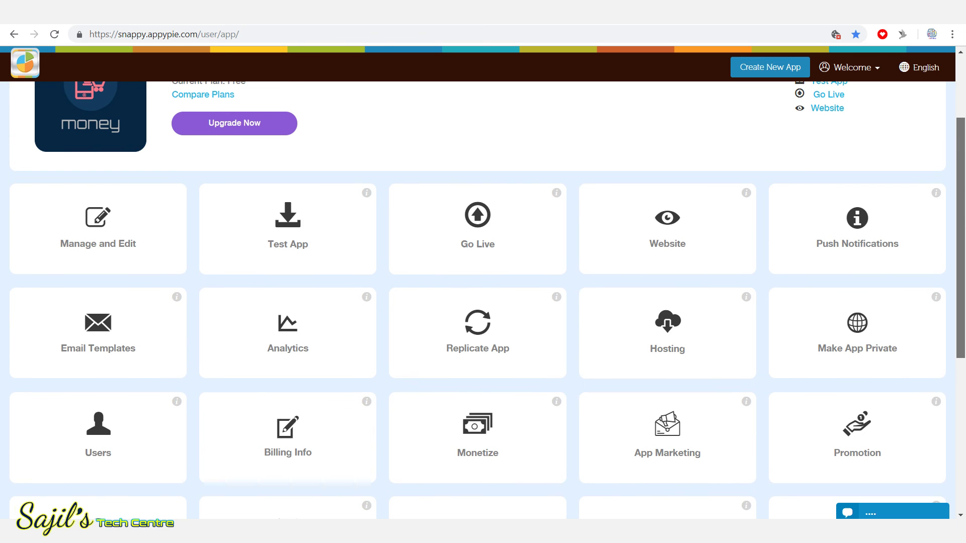
left_click_drag(965, 209, 964, 191)
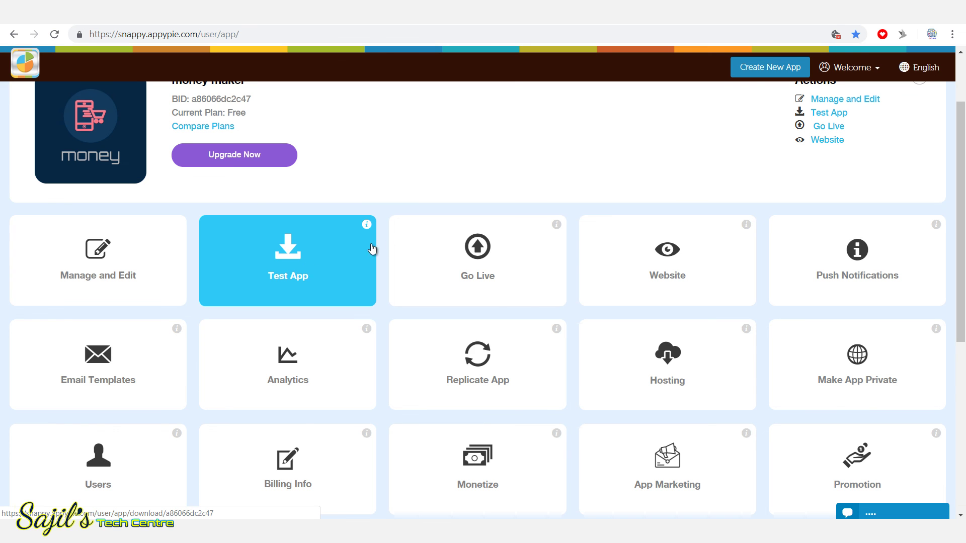
scroll(963, 308, "down", 4)
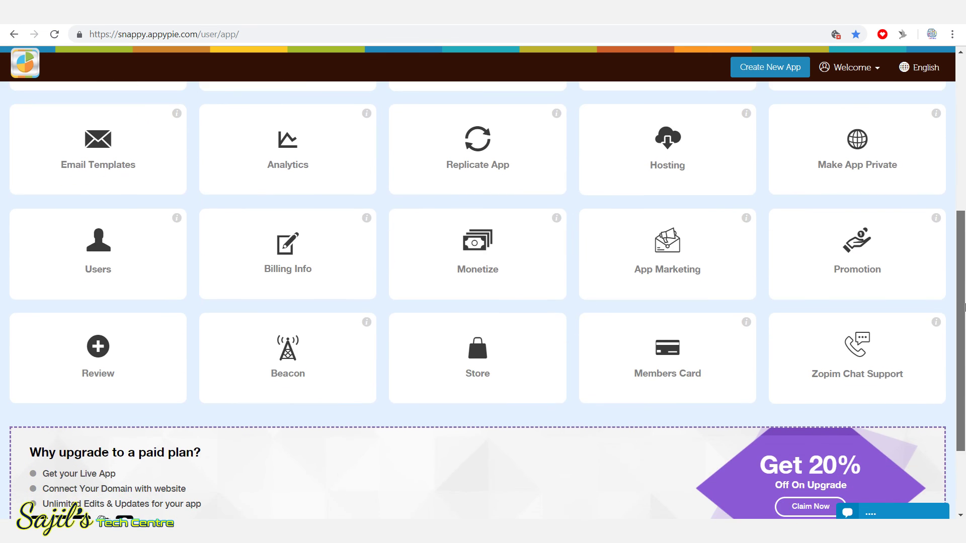
scroll(963, 308, "up", 3)
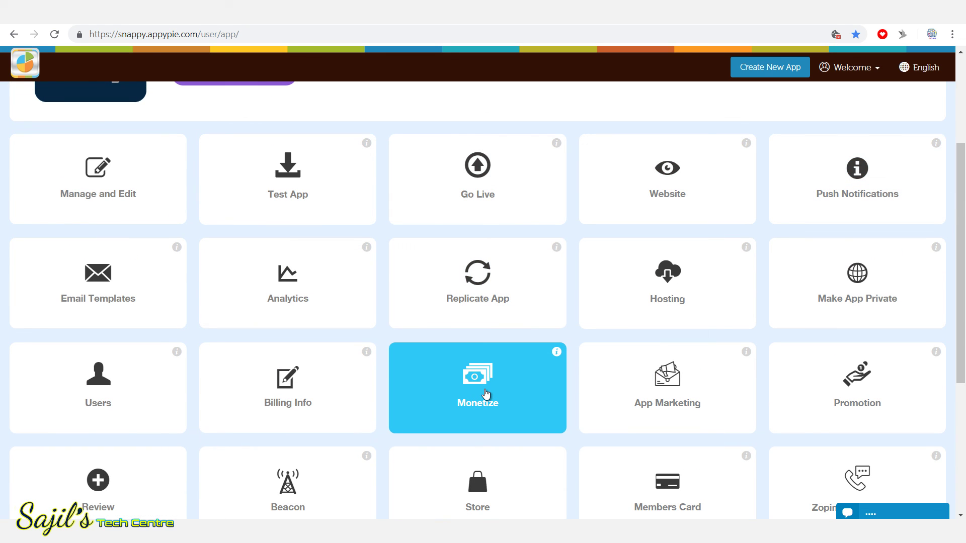
left_click(485, 390)
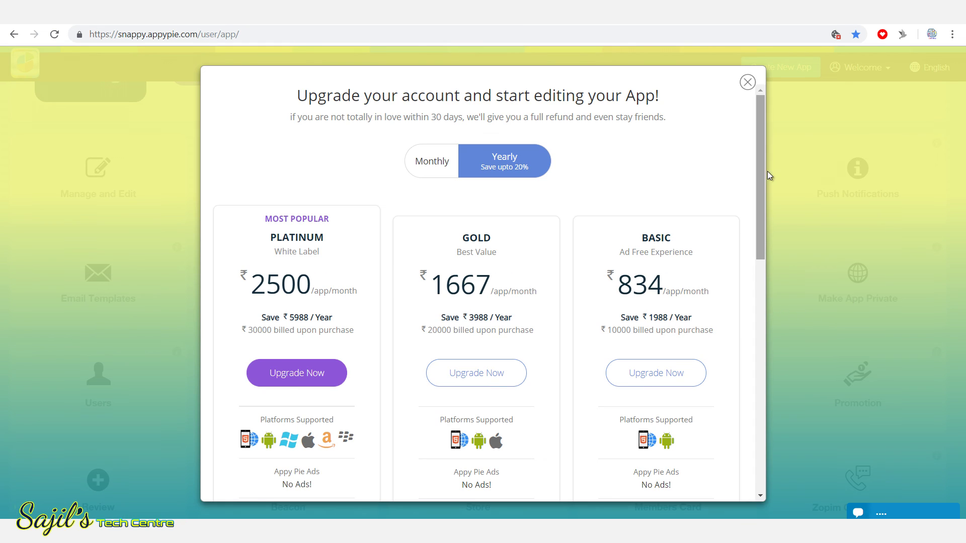
Dismiss the plans dialog and open money maker's Upgrade Now page to compare plan features.
mouse_move(762, 176)
left_mouse_down()
mouse_move(759, 319)
mouse_move(768, 180)
left_mouse_up()
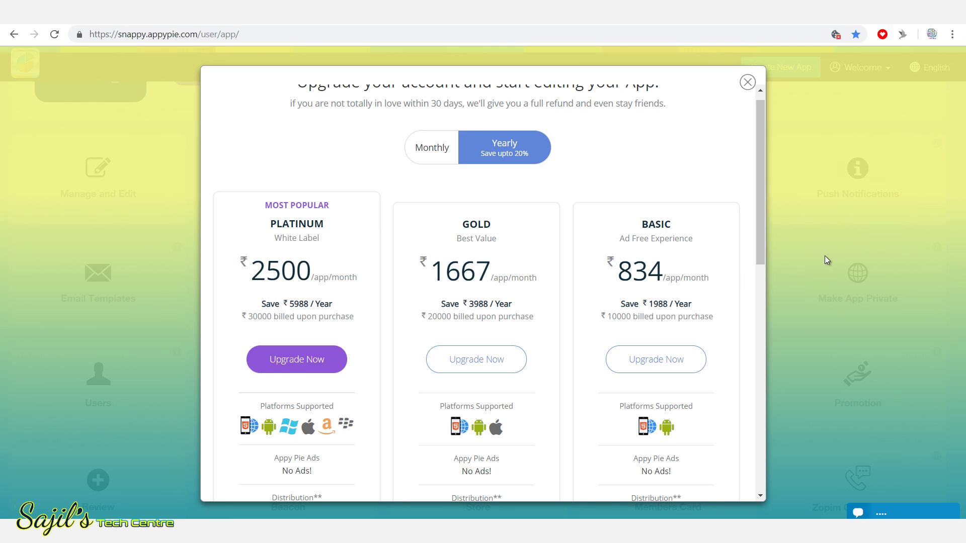
left_click(747, 83)
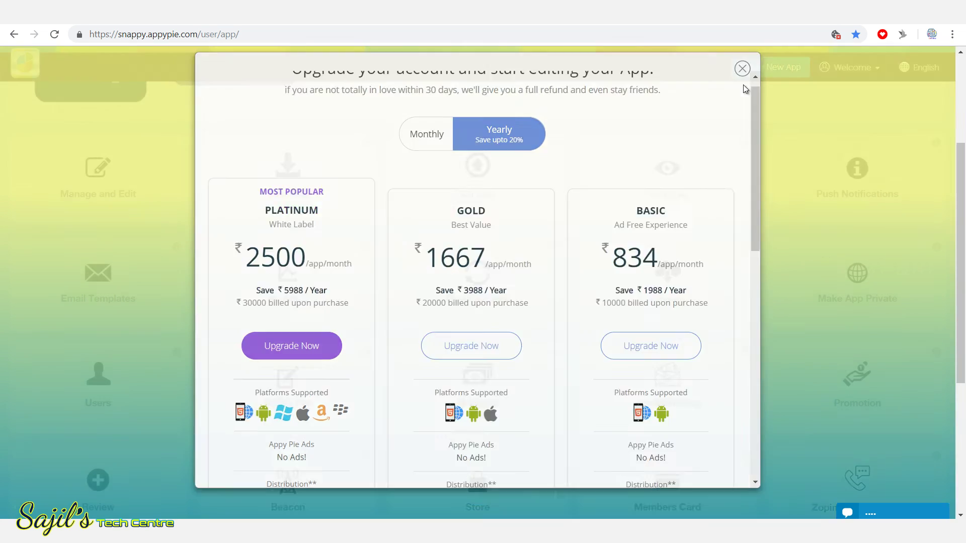
scroll(479, 227, "up", 3)
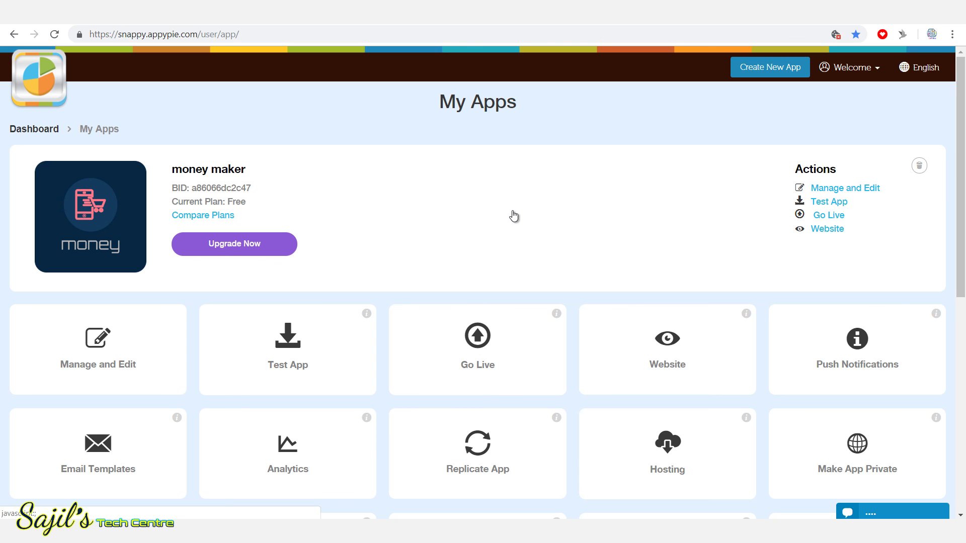
left_click(457, 248)
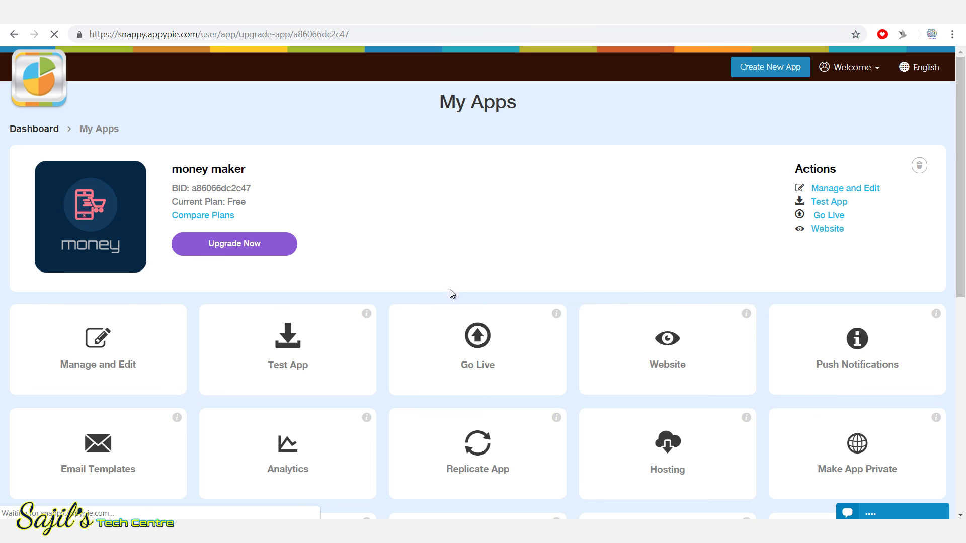
left_click_drag(961, 101, 960, 155)
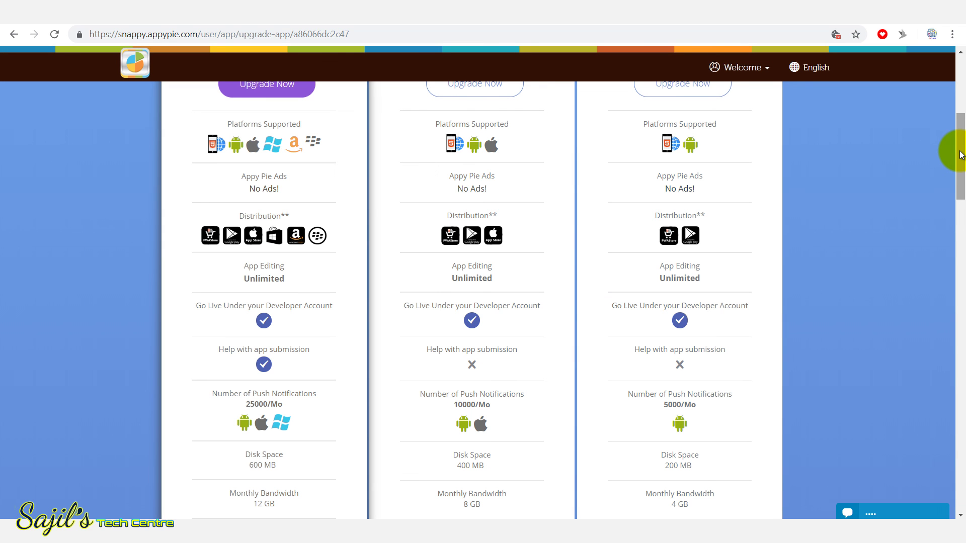